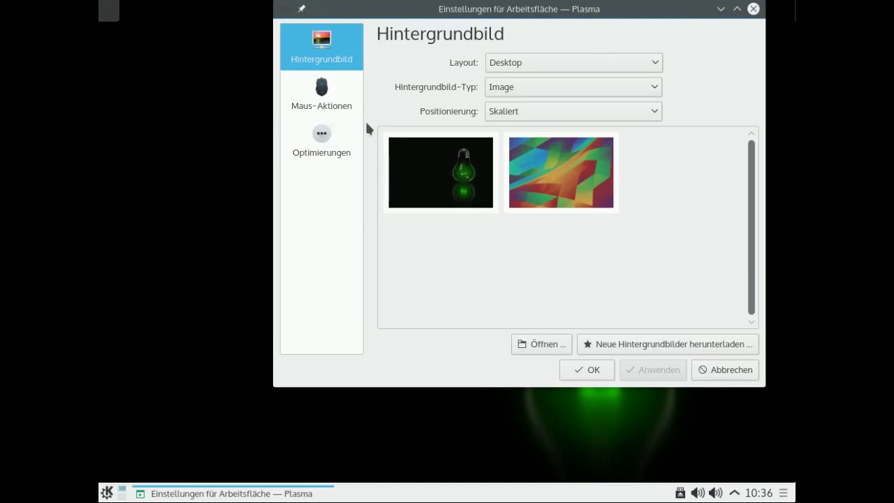
# Review the Maus-Aktionen and Optimierungen pages of the desktop settings, move the dialog lower, and close it without changes
pyautogui.click(327, 91)
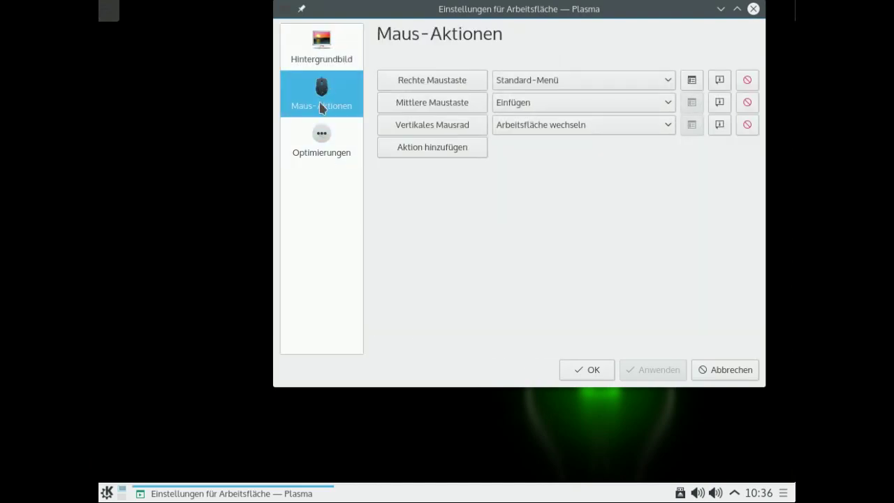
pyautogui.click(320, 134)
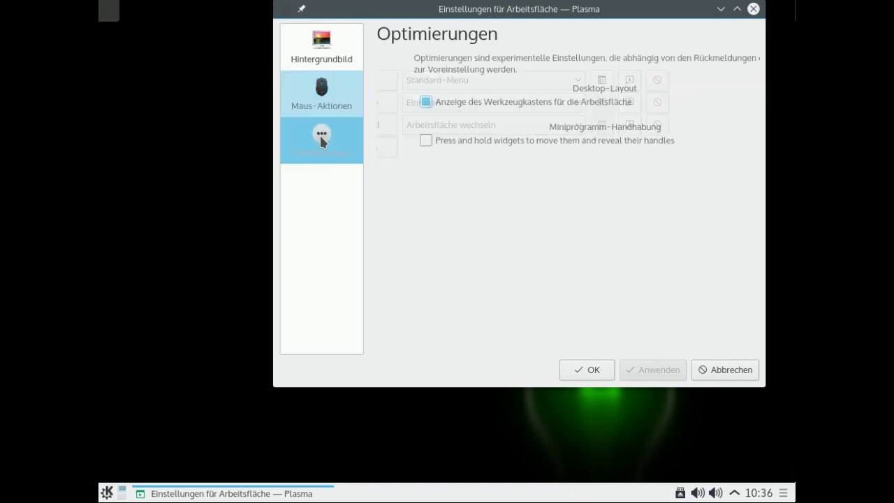
pyautogui.moveTo(564, 12); pyautogui.dragTo(540, 41)
pyautogui.click(728, 39)
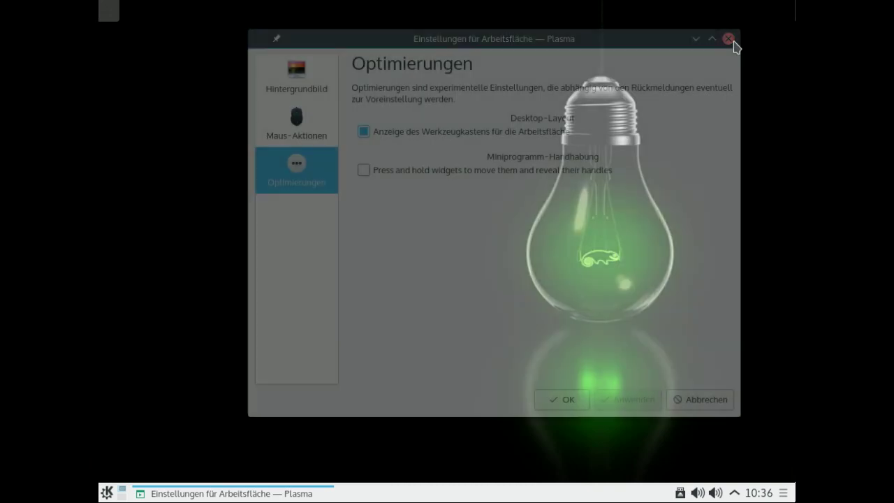
# Inspect the desktop's context options, including the panel types offered under Kontrollleiste hinzufügen, and dismiss them
pyautogui.rightClick(405, 150)
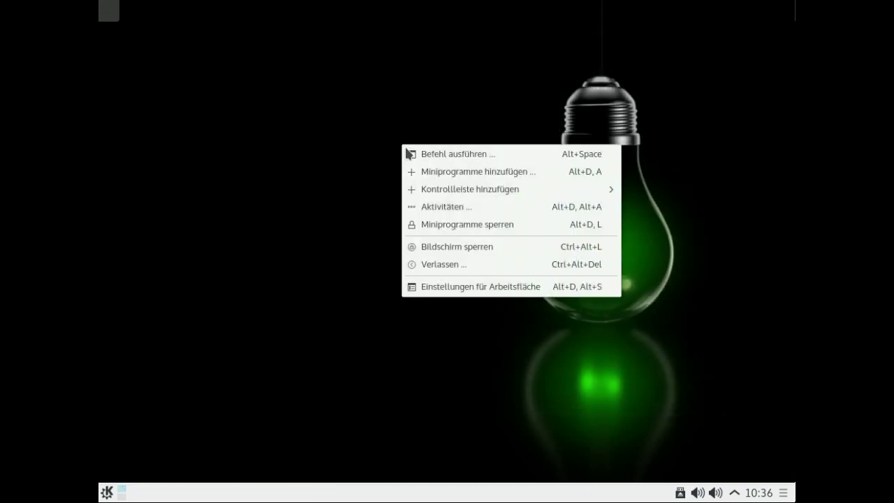
pyautogui.moveTo(417, 189)
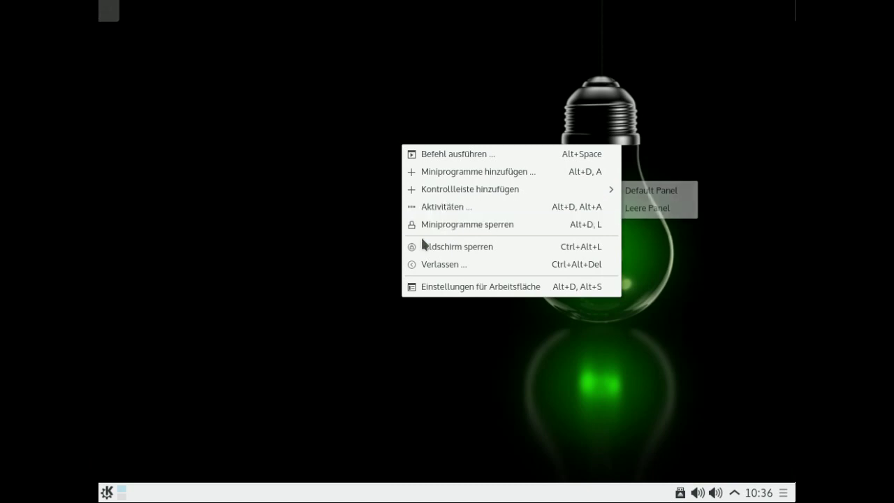
pyautogui.click(433, 331)
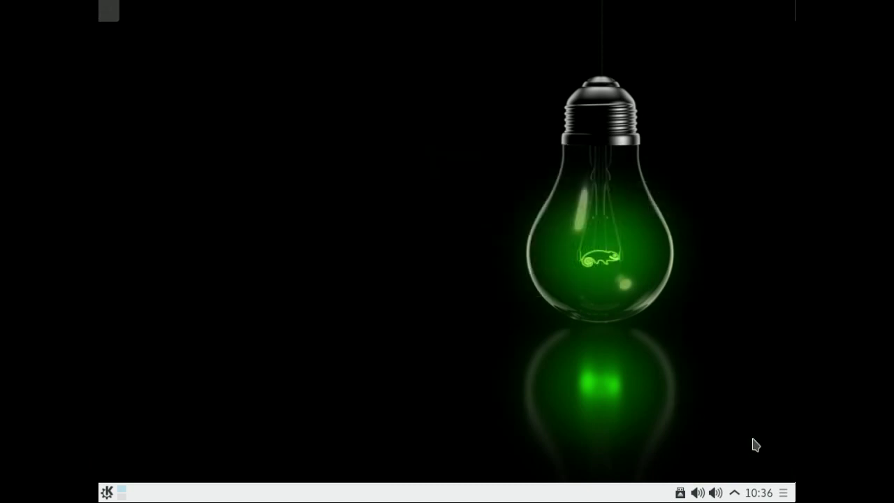
# Toggle the panel's edit controls on and off, and view the Status & Benachrichtigungen overview before closing it
pyautogui.click(783, 494)
pyautogui.click(783, 494)
pyautogui.click(735, 493)
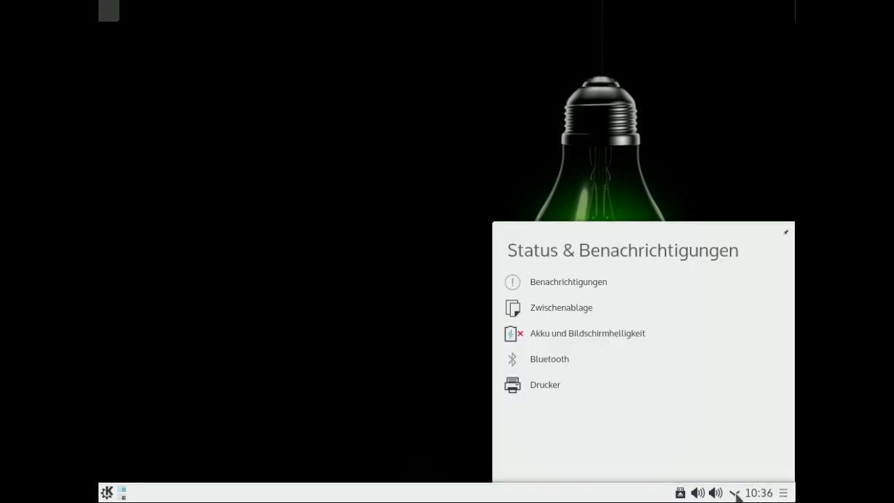
pyautogui.click(735, 493)
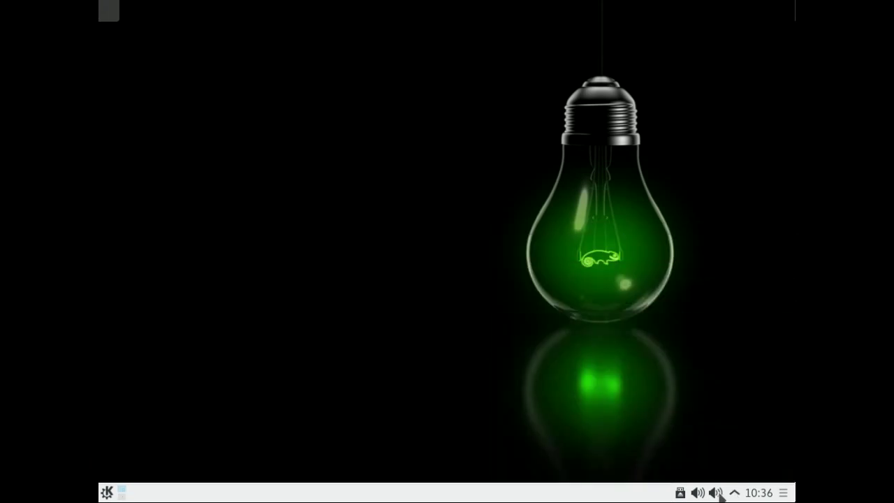
# View the Lautstärke playback device overview and the separate mixer volume sliders, closing each one after viewing
pyautogui.scroll(1, 699, 493)
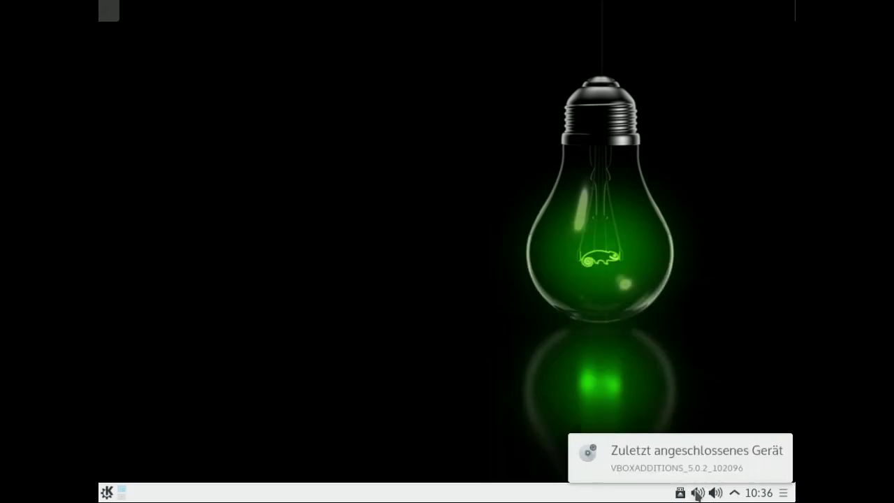
pyautogui.click(715, 493)
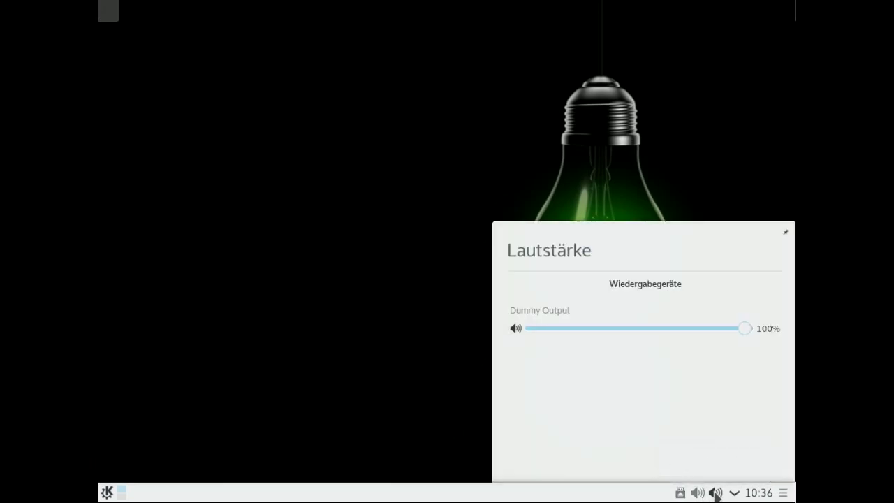
pyautogui.click(716, 493)
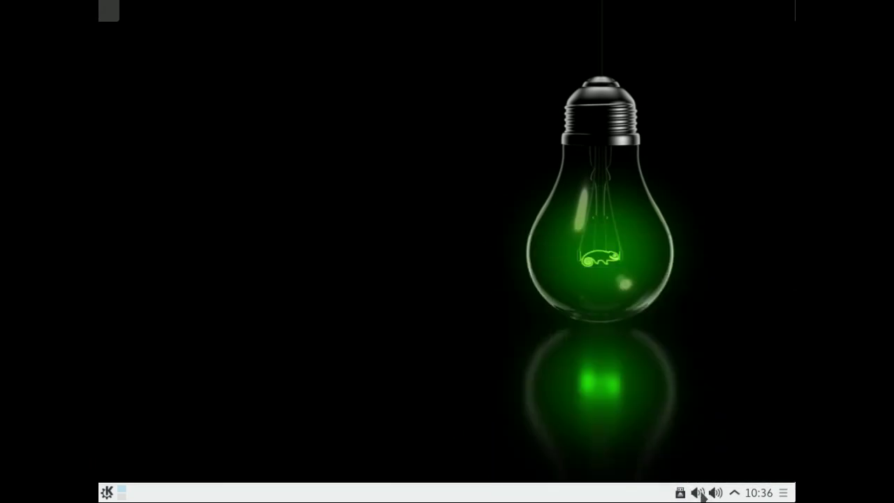
pyautogui.click(700, 493)
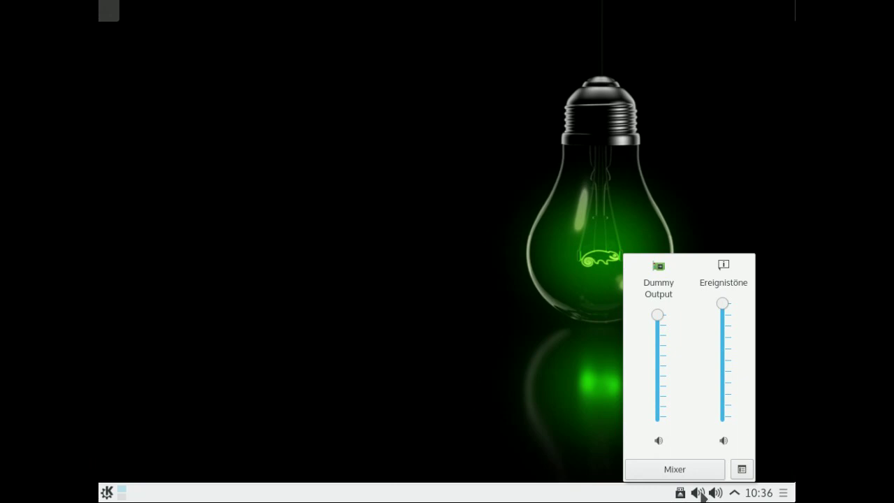
pyautogui.click(700, 494)
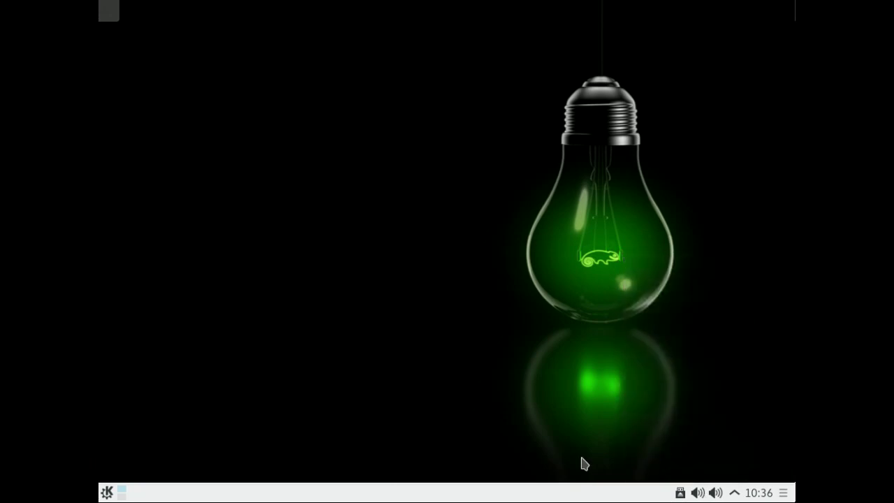
# Review the Allgemein and Kurzbefehle pages of the Fensterleiste settings and close the dialog without changes
pyautogui.rightClick(440, 492)
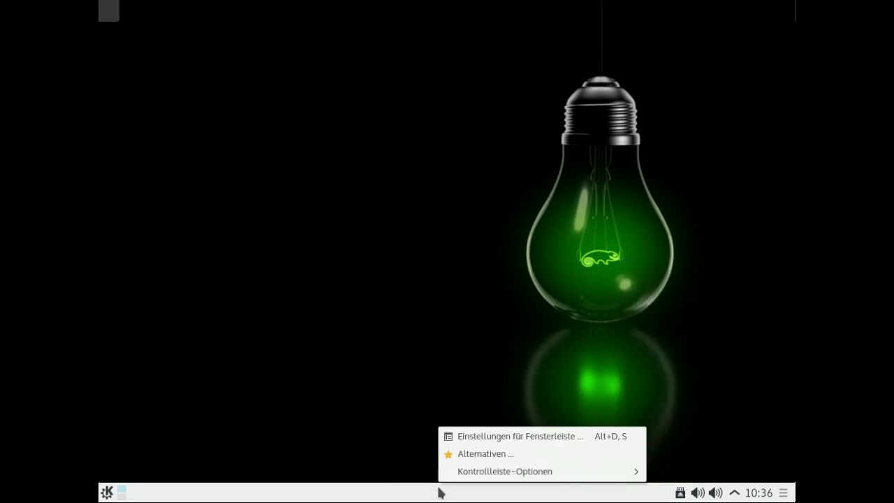
pyautogui.moveTo(452, 476)
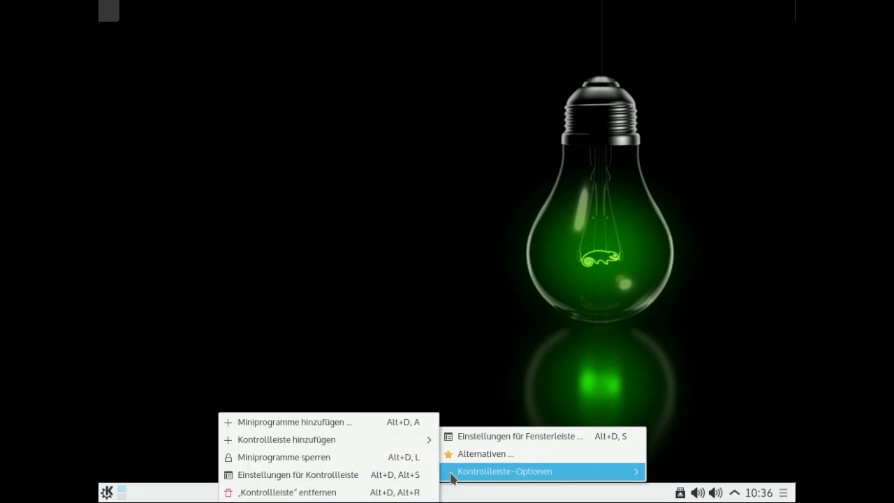
pyautogui.click(463, 437)
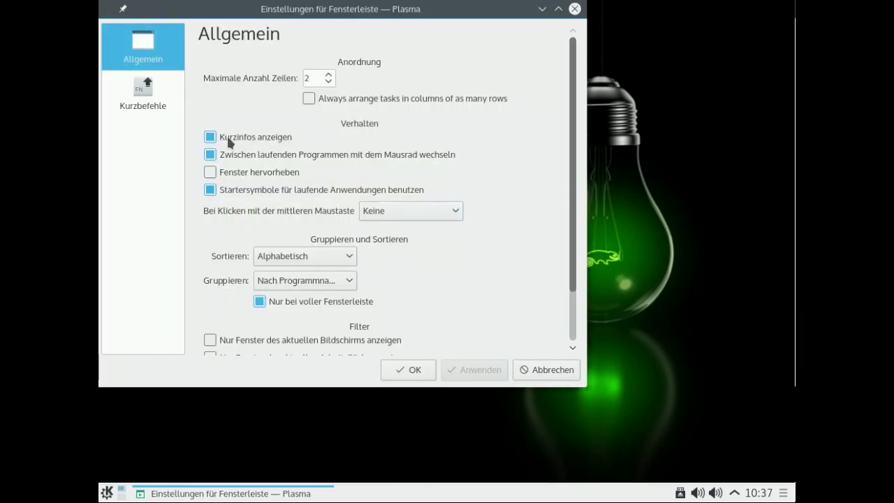
pyautogui.moveTo(574, 167); pyautogui.dragTo(574, 250)
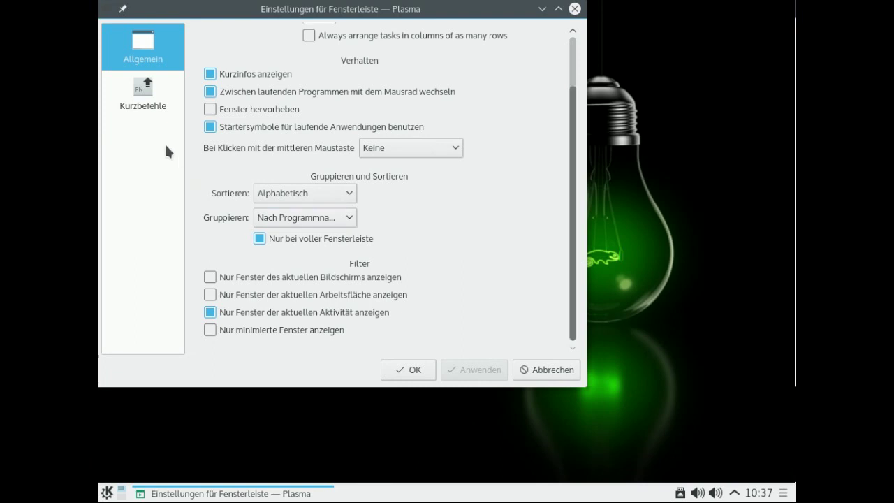
pyautogui.click(157, 104)
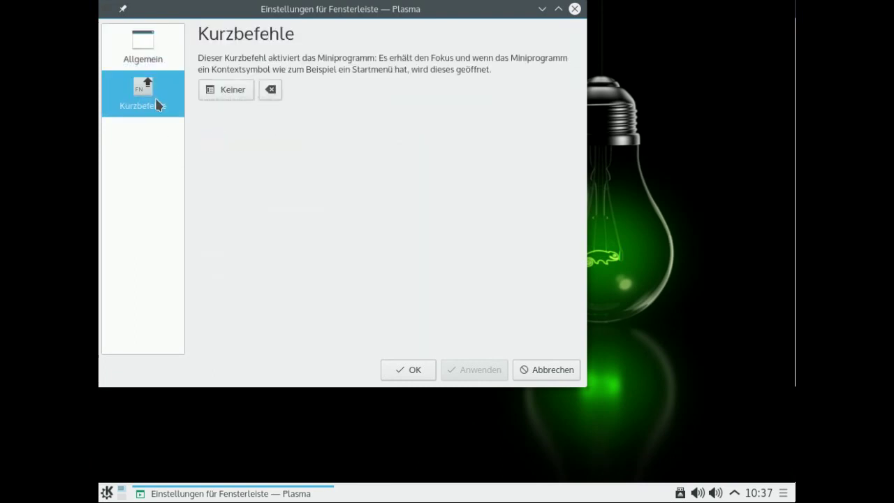
pyautogui.click(574, 9)
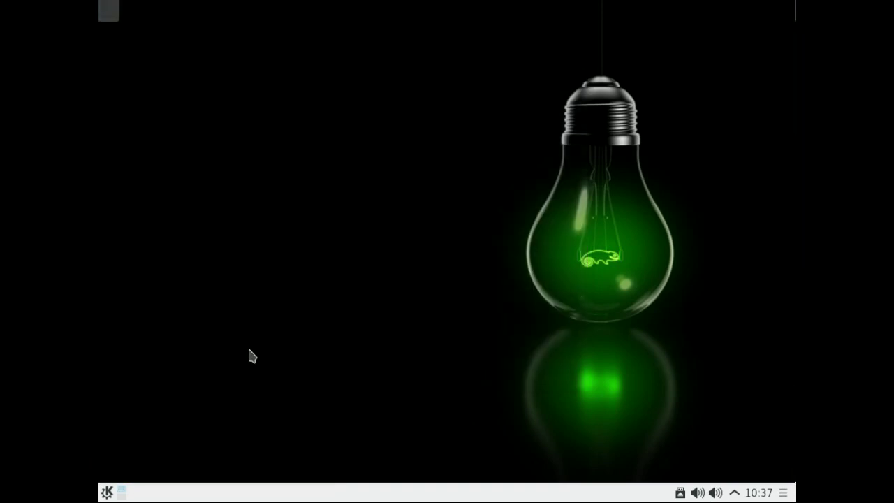
# Launch the Dolphin file manager from the application launcher and move its window away from the screen corner
pyautogui.click(108, 493)
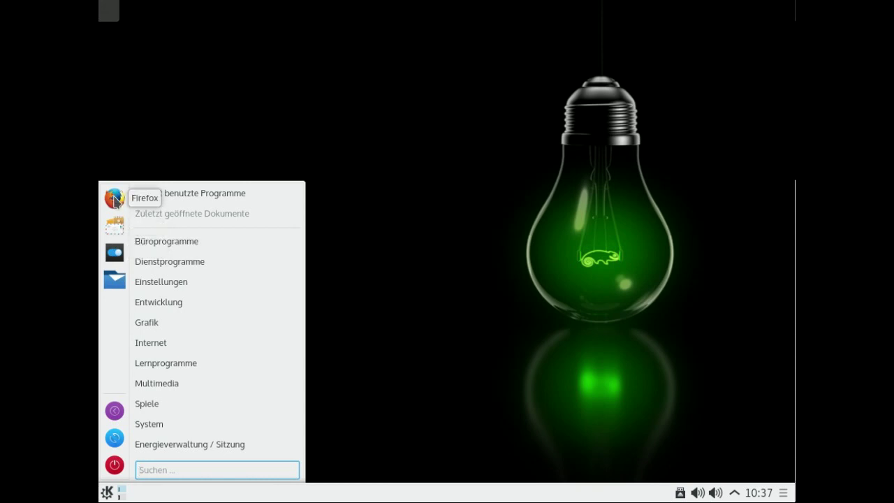
pyautogui.click(119, 282)
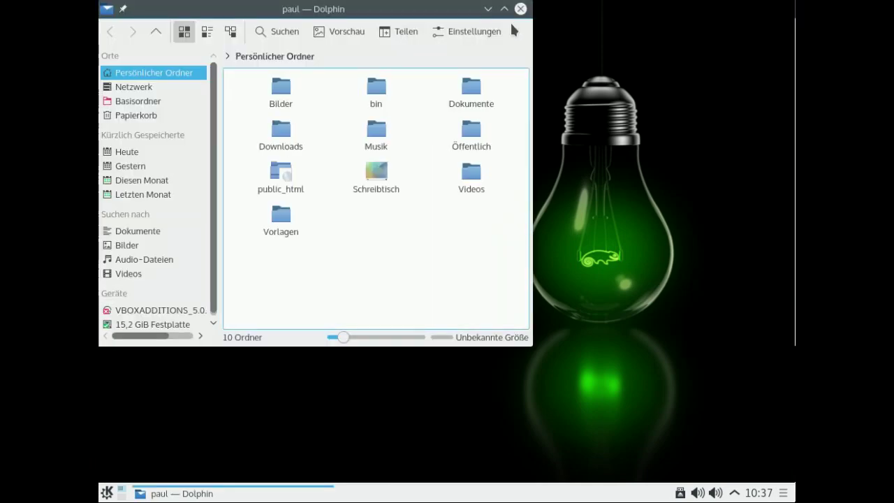
pyautogui.moveTo(435, 11); pyautogui.dragTo(487, 65)
# Examine Dolphin's Einstellungen options, including sorting, address bar, navigation and help entries, and close the file manager
pyautogui.click(533, 80)
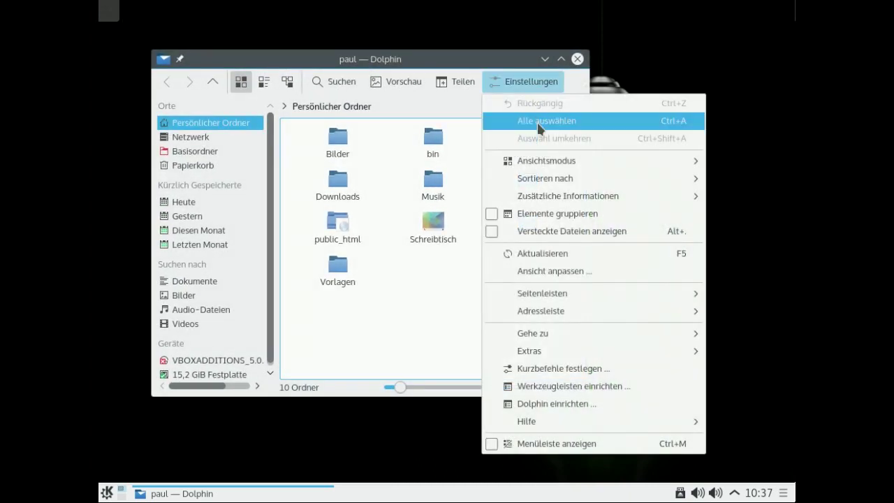
pyautogui.moveTo(541, 167)
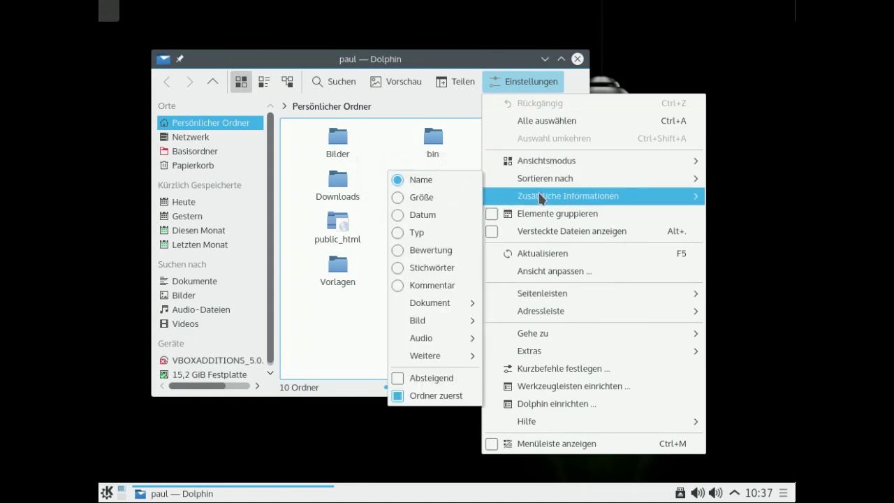
pyautogui.moveTo(542, 197)
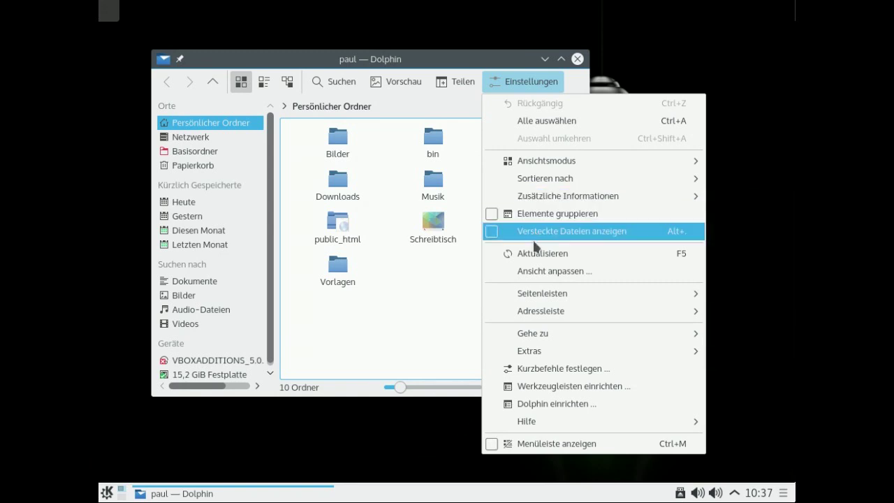
pyautogui.moveTo(539, 294)
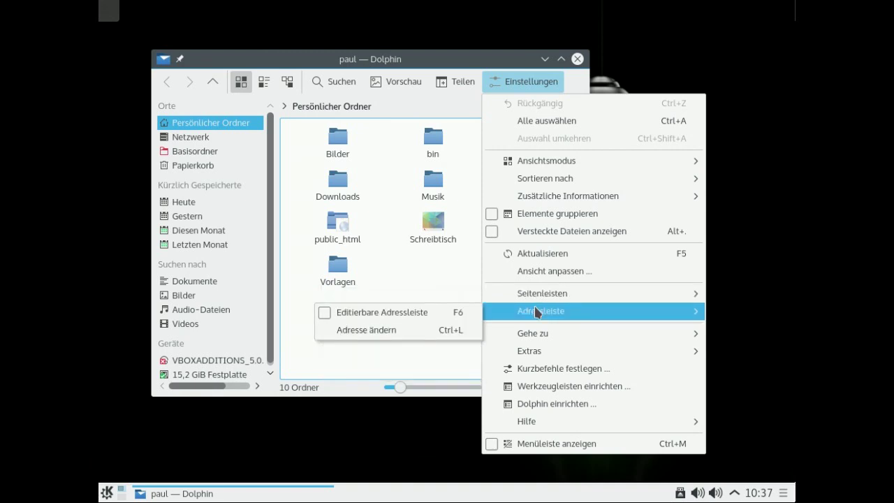
pyautogui.moveTo(537, 336)
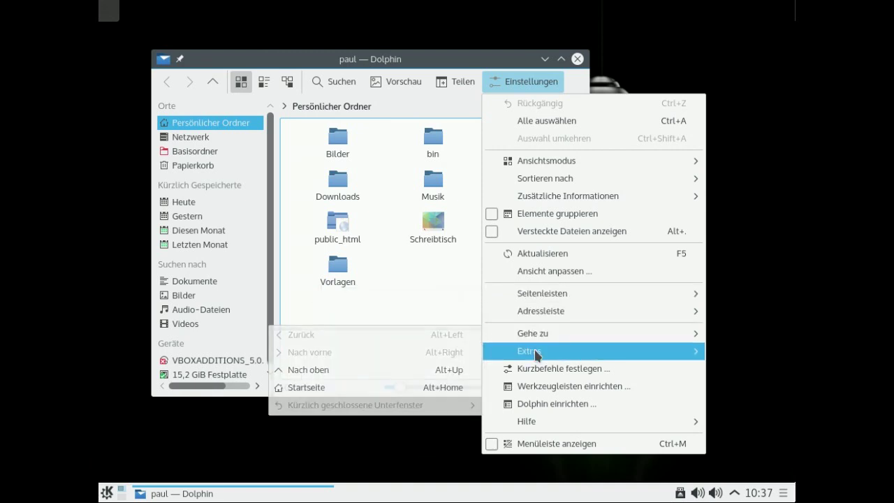
pyautogui.moveTo(537, 355)
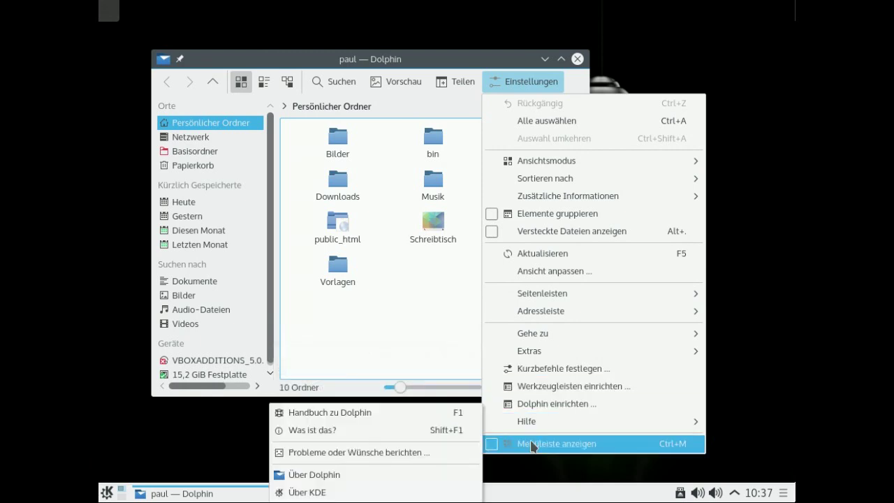
pyautogui.click(508, 62)
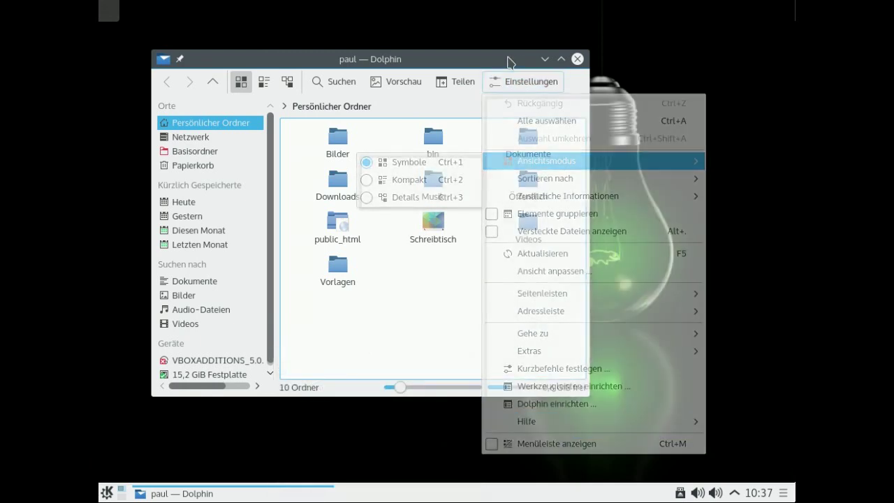
pyautogui.click(578, 60)
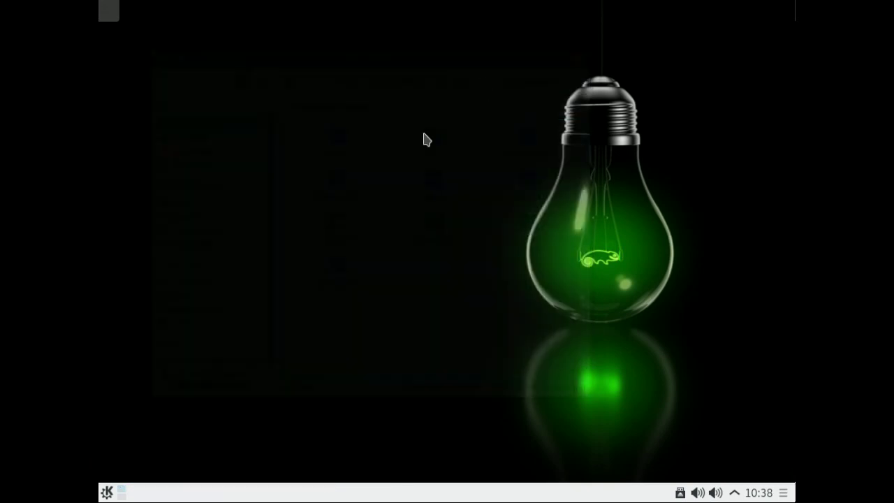
# Open Systemeinstellungen from the application launcher and move its window away from the screen corner
pyautogui.click(107, 493)
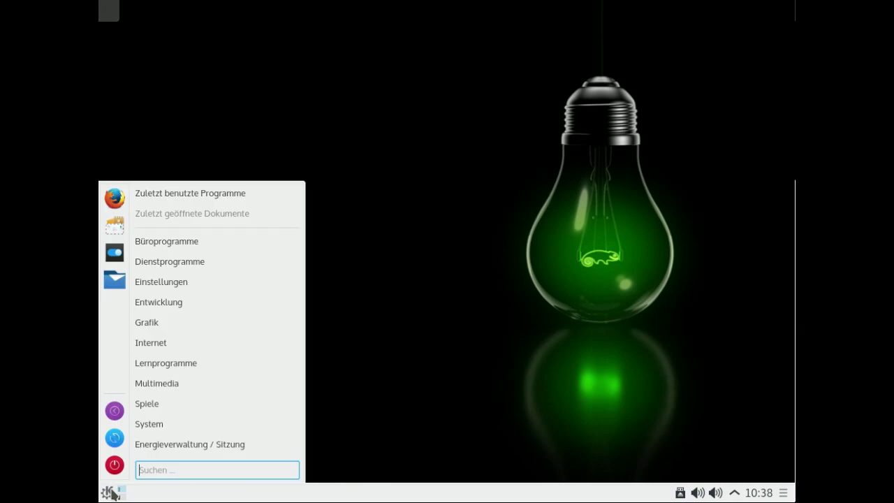
pyautogui.click(115, 254)
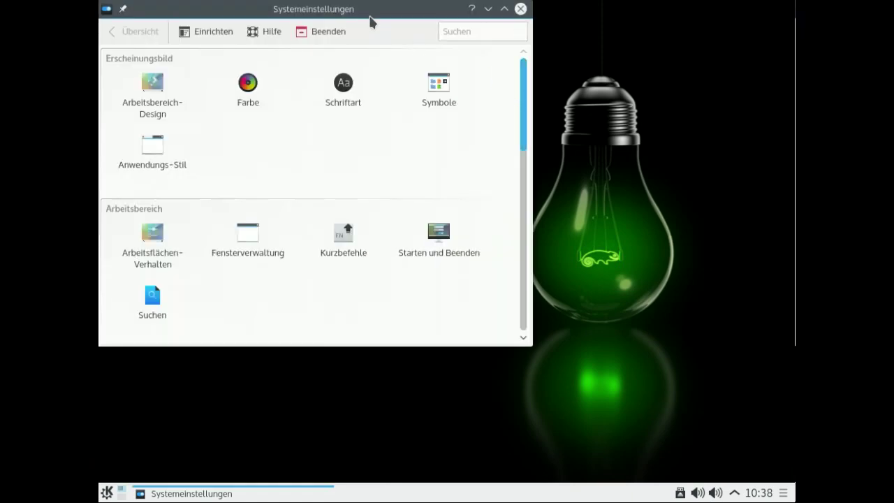
pyautogui.moveTo(370, 21); pyautogui.dragTo(403, 65)
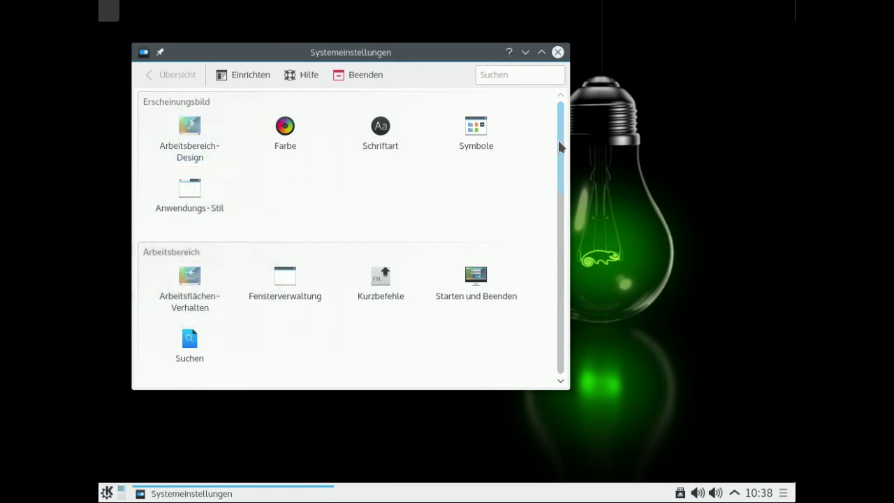
# Preview the contents of the Arbeitsbereich categories Fensterverwaltung, Kurzbefehle and Starten und Beenden in the settings overview
pyautogui.moveTo(557, 146); pyautogui.dragTo(549, 193)
pyautogui.moveTo(189, 163)
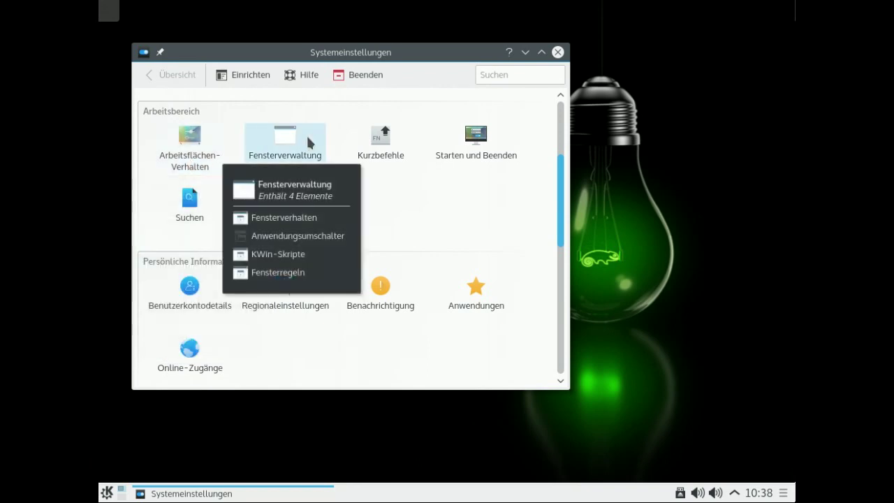
pyautogui.moveTo(381, 138)
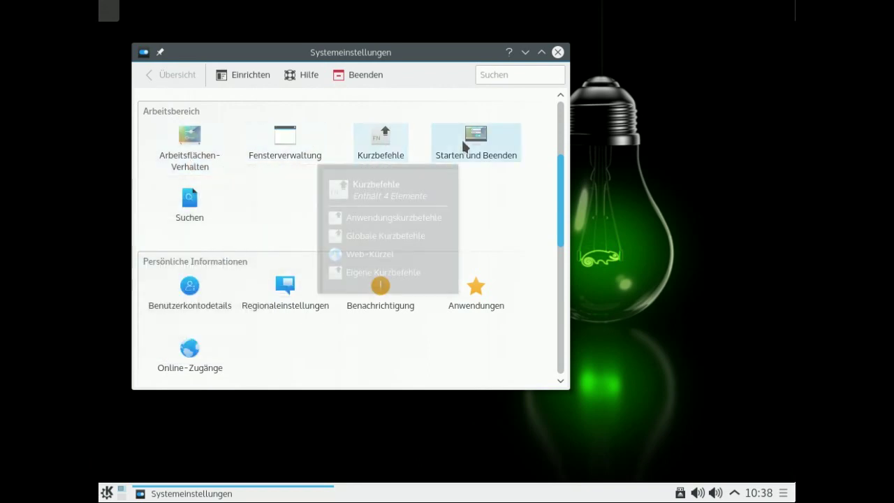
pyautogui.moveTo(464, 145)
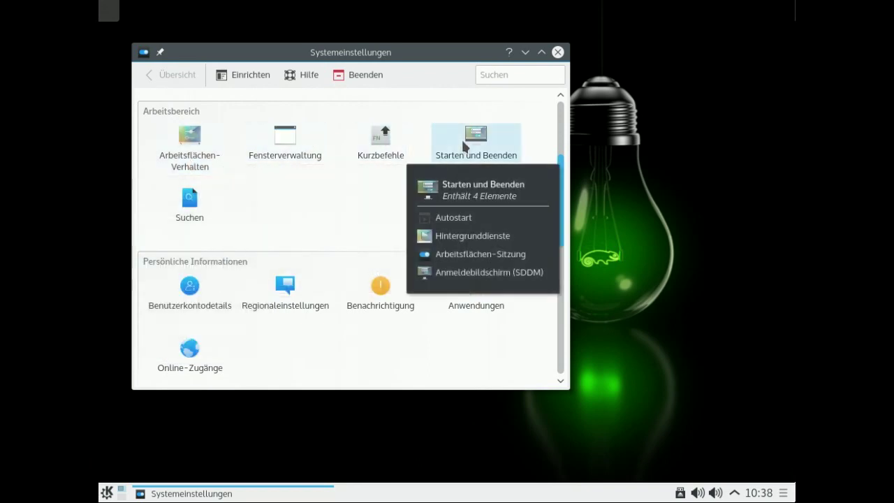
# Review the Arbeitsbereich, Arbeitsflächen-Effekte and Bildschirmränder pages of Arbeitsflächen-Verhalten
pyautogui.click(198, 154)
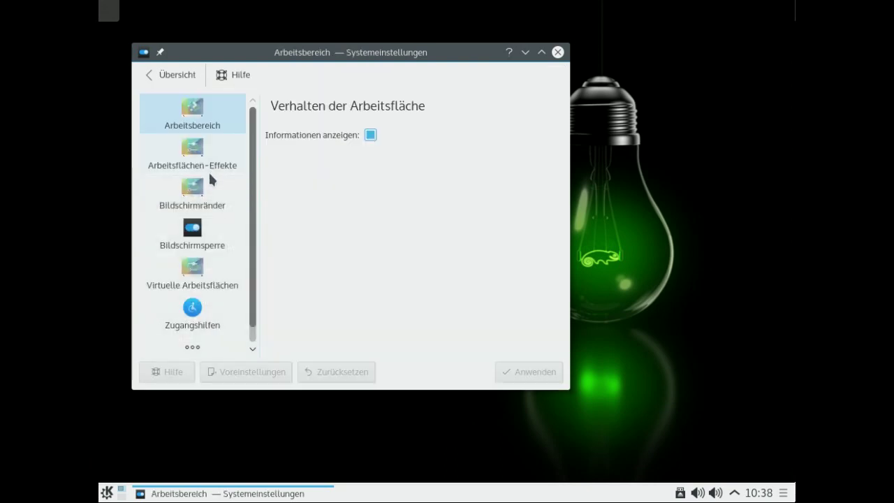
pyautogui.click(191, 156)
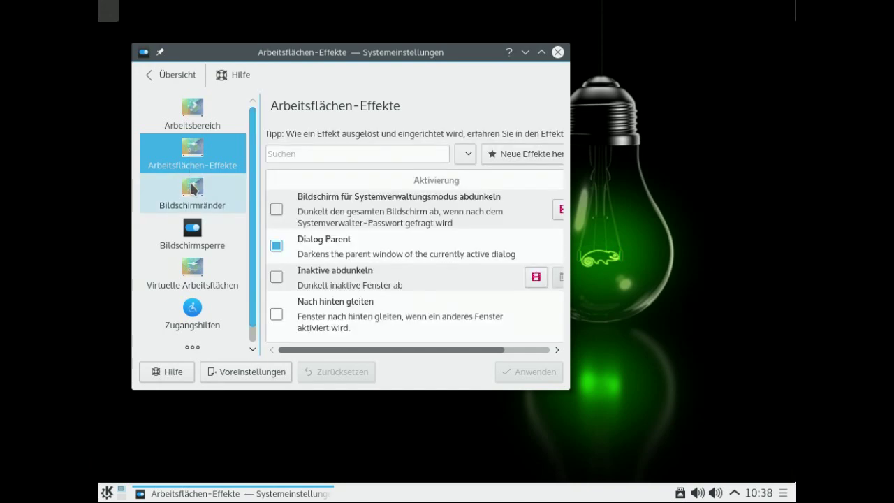
pyautogui.click(195, 188)
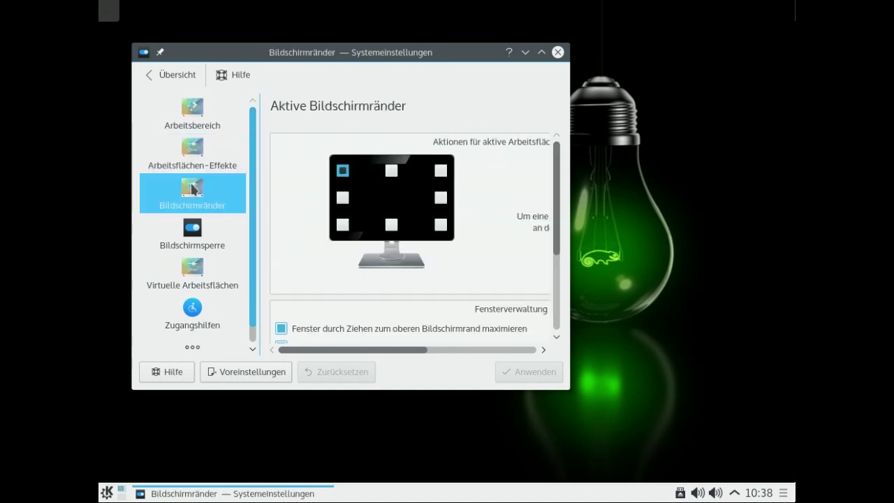
pyautogui.moveTo(555, 191); pyautogui.dragTo(573, 302)
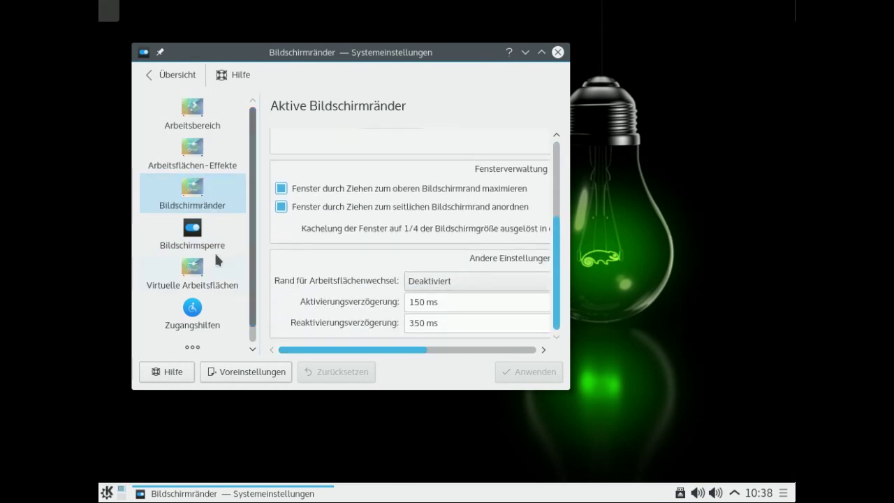
# Review the Bildschirmsperre, Virtuelle Arbeitsflächen, Zugangshilfen and Aktivitäten pages and return to the settings overview
pyautogui.click(195, 242)
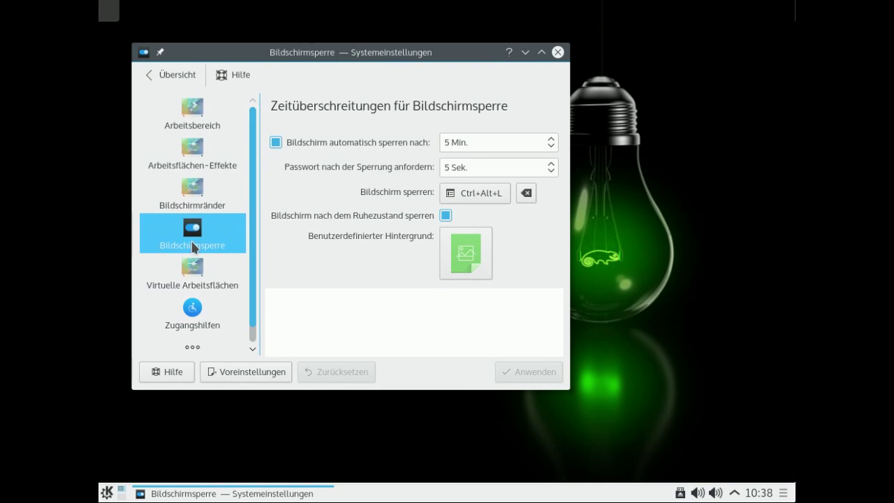
pyautogui.click(199, 274)
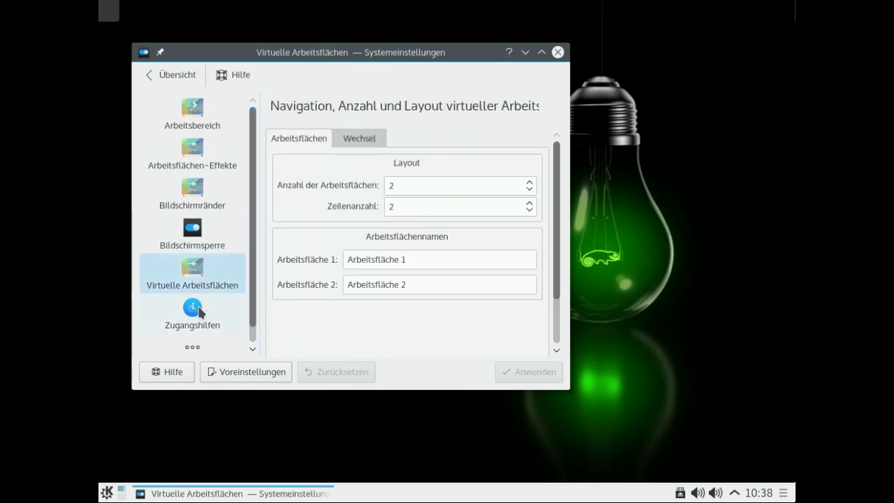
pyautogui.click(200, 311)
pyautogui.scroll(-1, 255, 298)
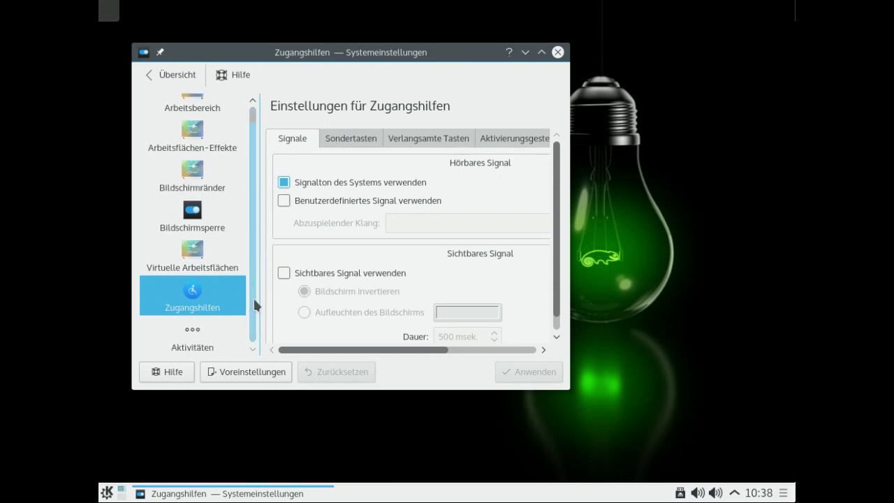
pyautogui.click(197, 341)
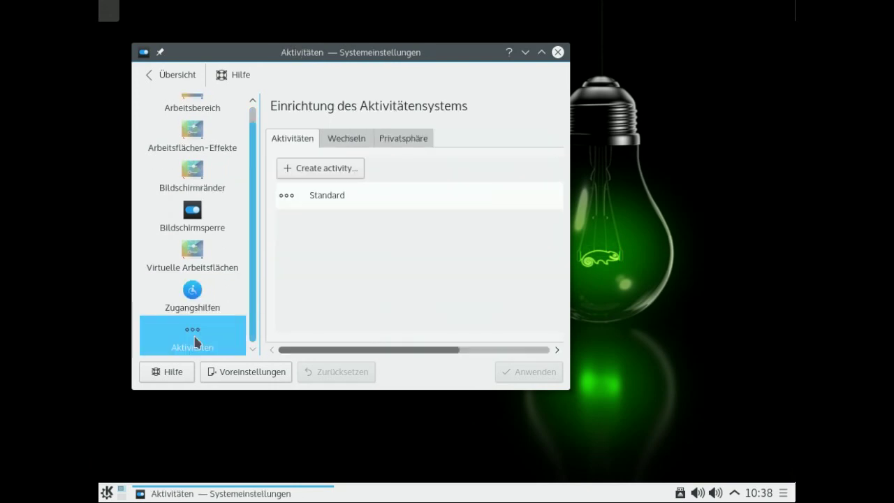
pyautogui.click(169, 77)
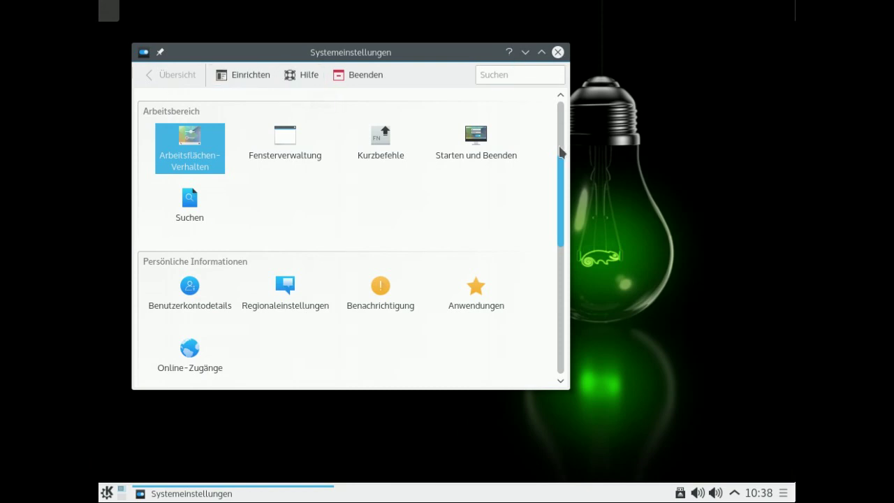
# Review the Energiesparen, Aktivitäten-Einstellungen and Erweiterte Einstellungen pages of Energieverwaltung and return to the overview
pyautogui.moveTo(563, 175); pyautogui.dragTo(565, 307)
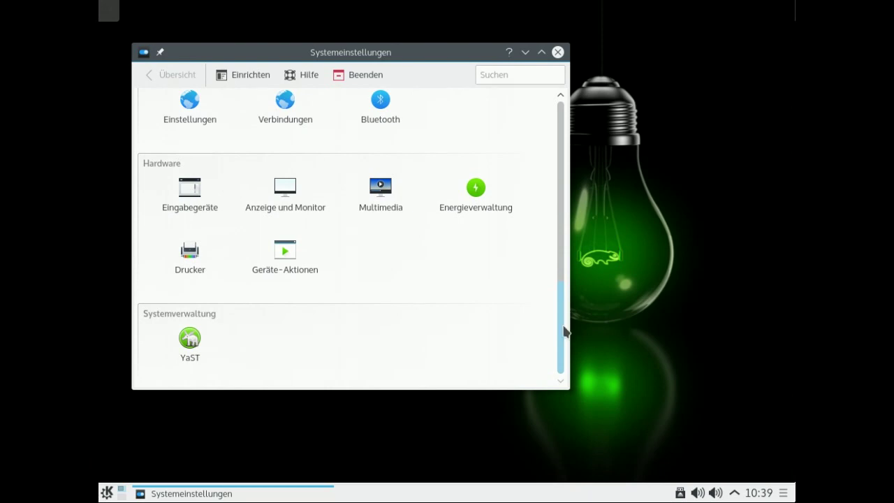
pyautogui.click(478, 190)
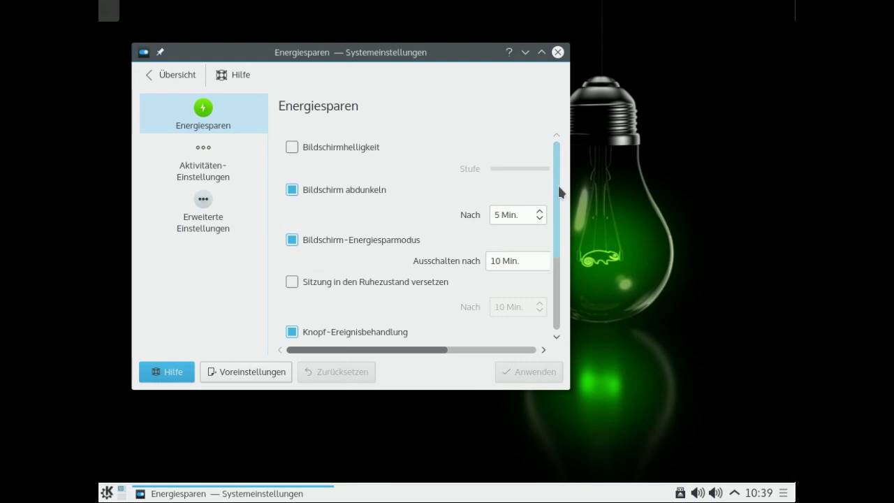
pyautogui.moveTo(555, 189); pyautogui.dragTo(559, 294)
pyautogui.click(208, 176)
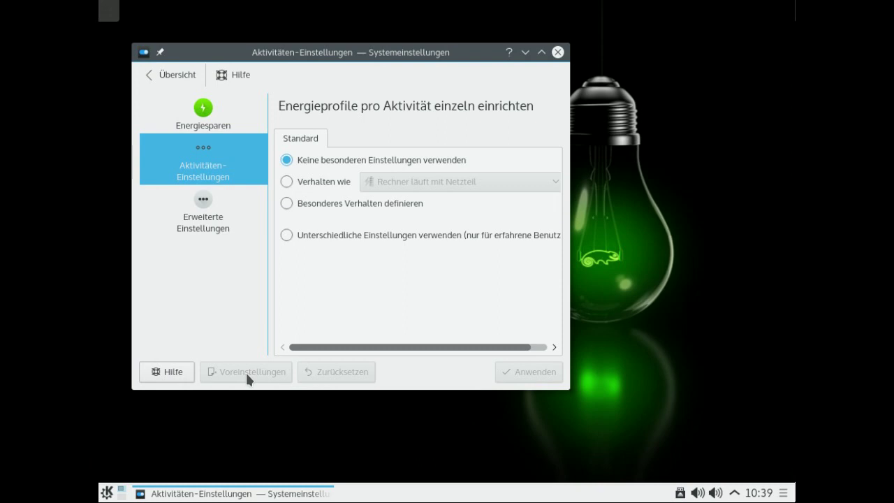
pyautogui.click(204, 201)
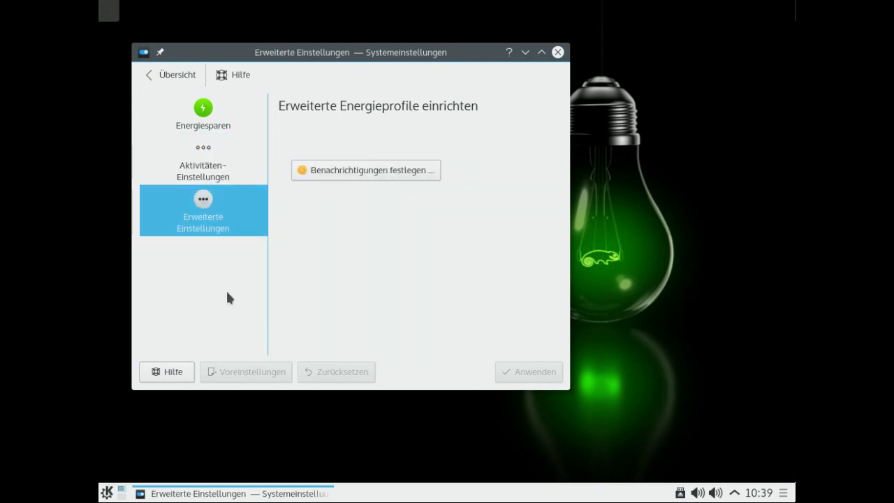
pyautogui.click(193, 78)
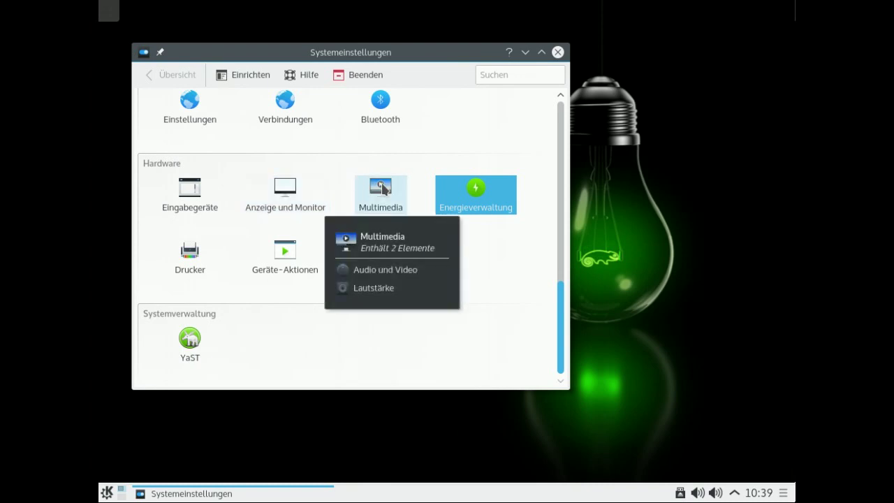
# Review the Audio und Video and Lautstärke pages of the Multimedia category and close Systemeinstellungen
pyautogui.click(383, 189)
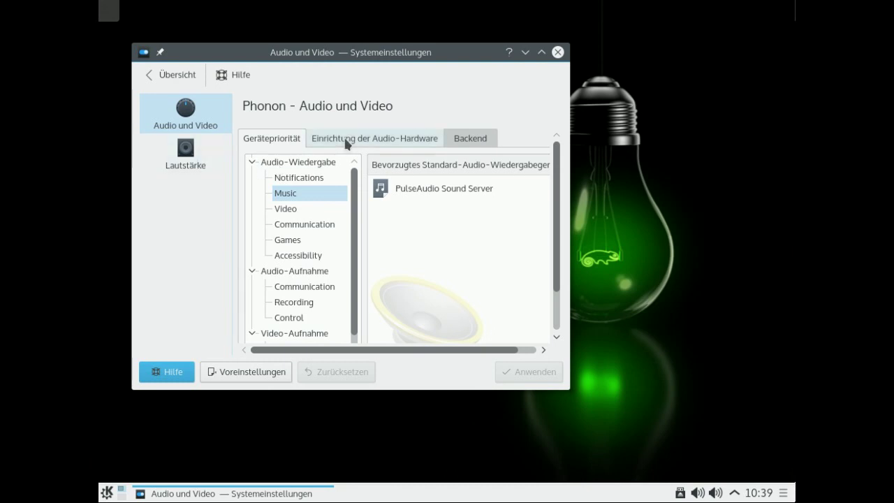
pyautogui.click(188, 153)
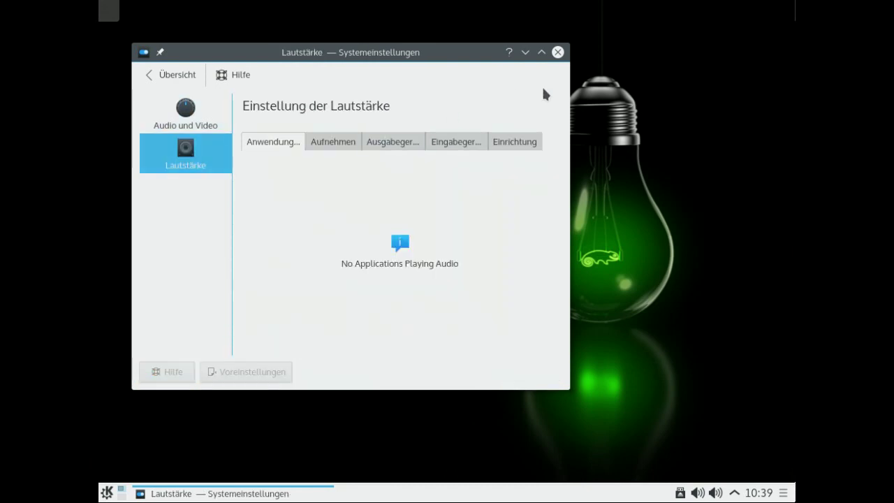
pyautogui.click(558, 53)
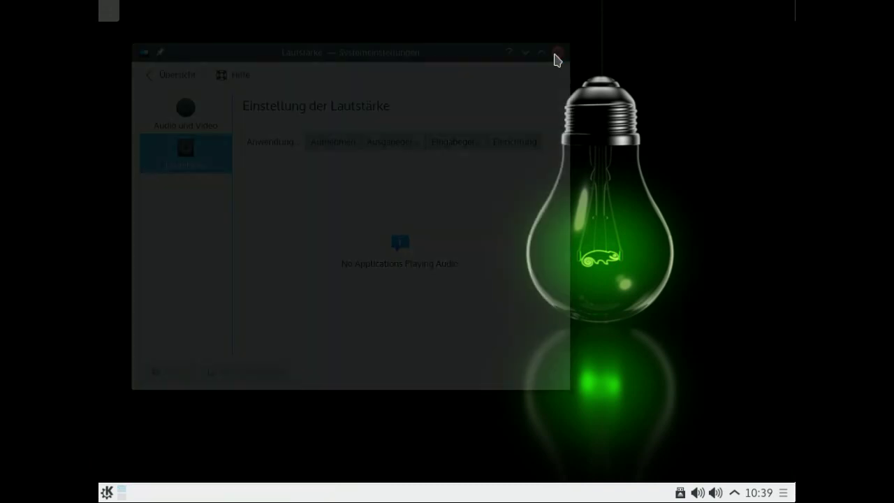
# Launch Firefox from the application launcher and move its window away from the screen corner
pyautogui.click(109, 493)
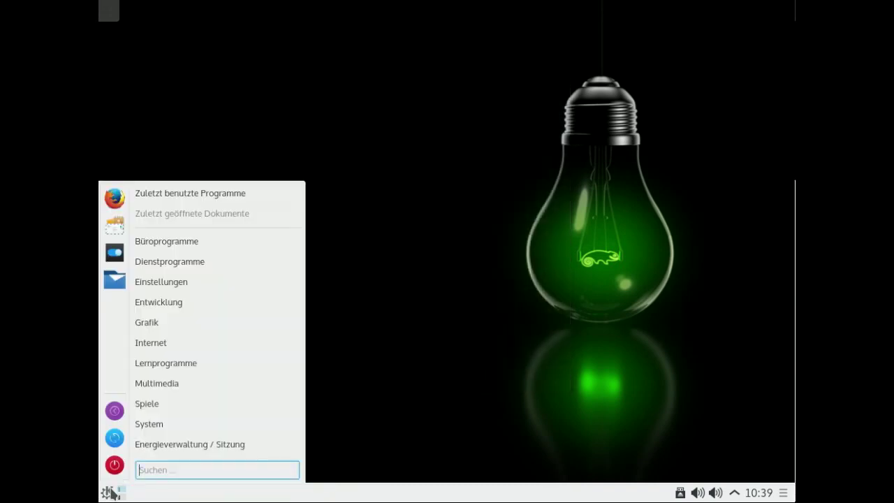
pyautogui.click(114, 199)
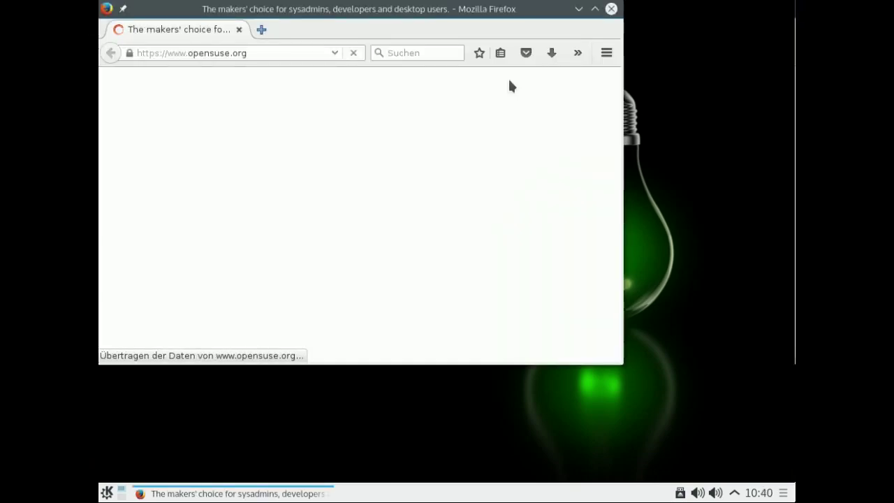
pyautogui.moveTo(504, 10); pyautogui.dragTo(538, 50)
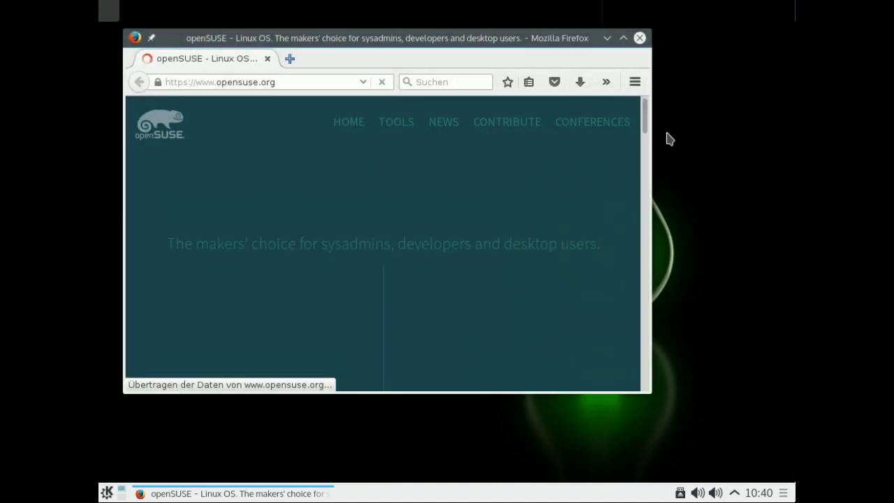
# Check Firefox's main options, help entries and Über Firefox version information, and close the browser
pyautogui.click(635, 82)
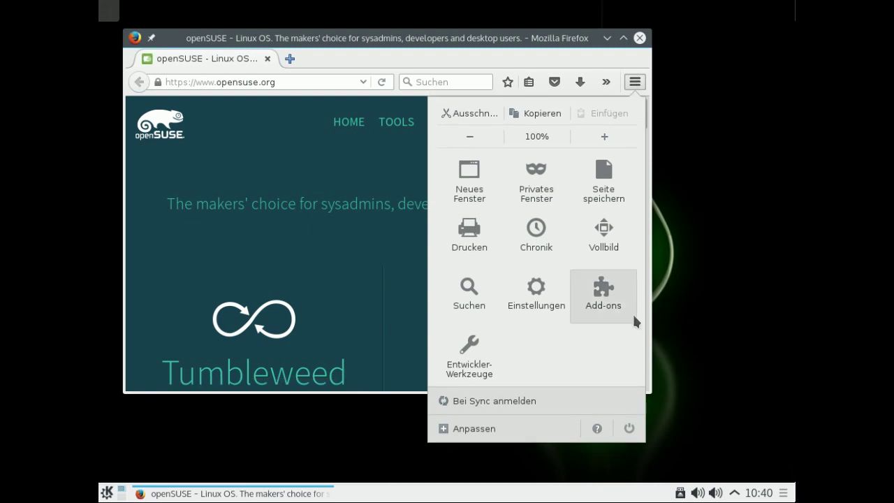
pyautogui.click(597, 430)
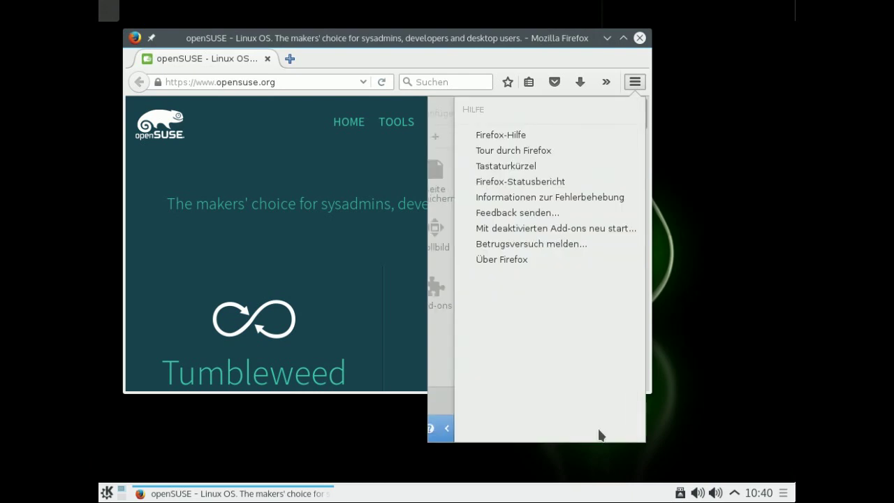
pyautogui.click(502, 259)
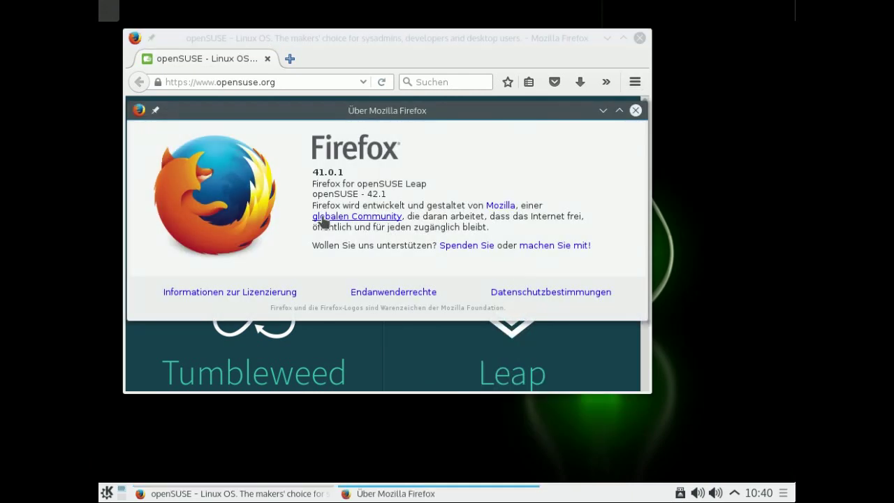
pyautogui.click(636, 111)
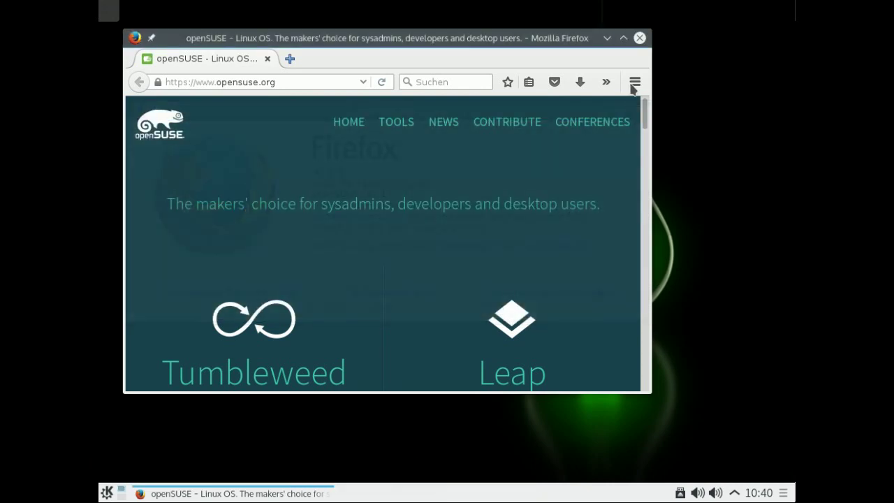
pyautogui.click(641, 40)
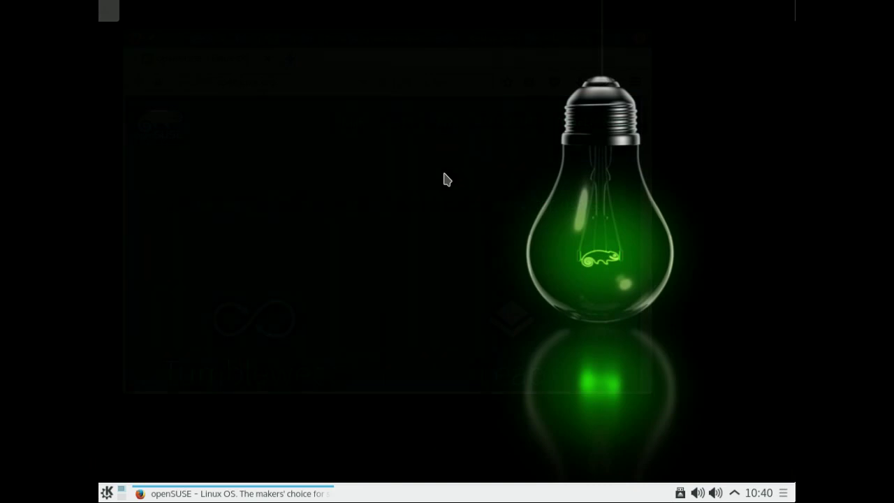
# Browse the Energieverwaltung / Sitzung and System entries of the application launcher to find YaST
pyautogui.click(108, 493)
pyautogui.moveTo(163, 453)
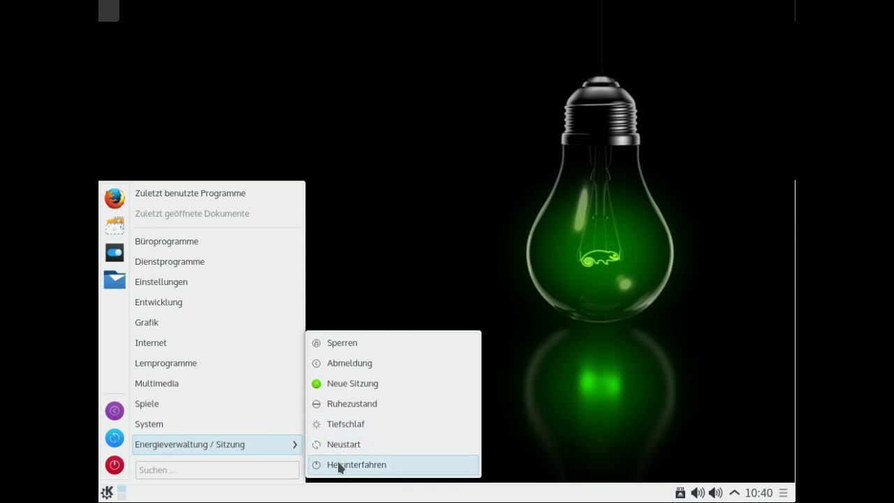
pyautogui.moveTo(229, 421)
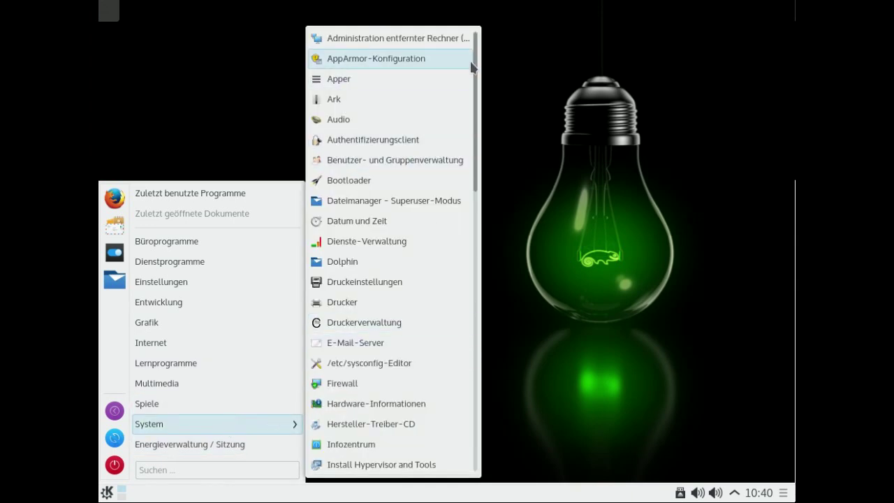
pyautogui.moveTo(478, 61); pyautogui.dragTo(482, 364)
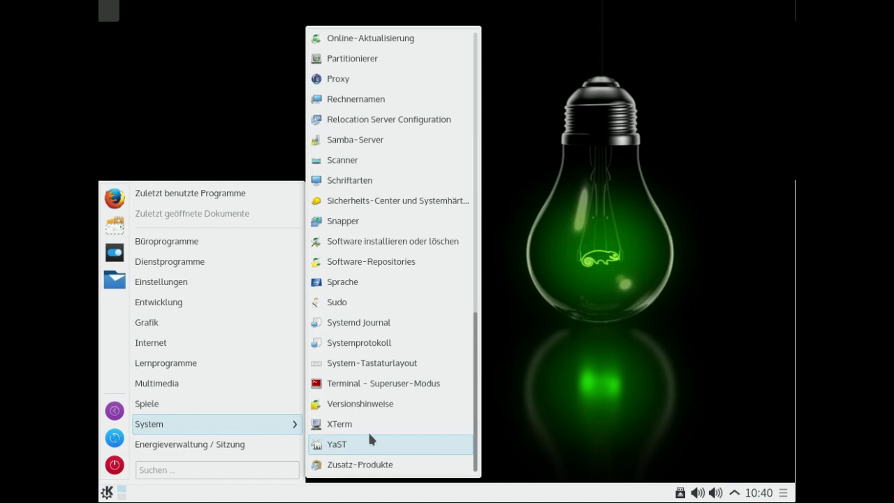
# Launch YaST, authorise it with the root password, and move its control centre window nearer the screen's upper-left area
pyautogui.click(343, 452)
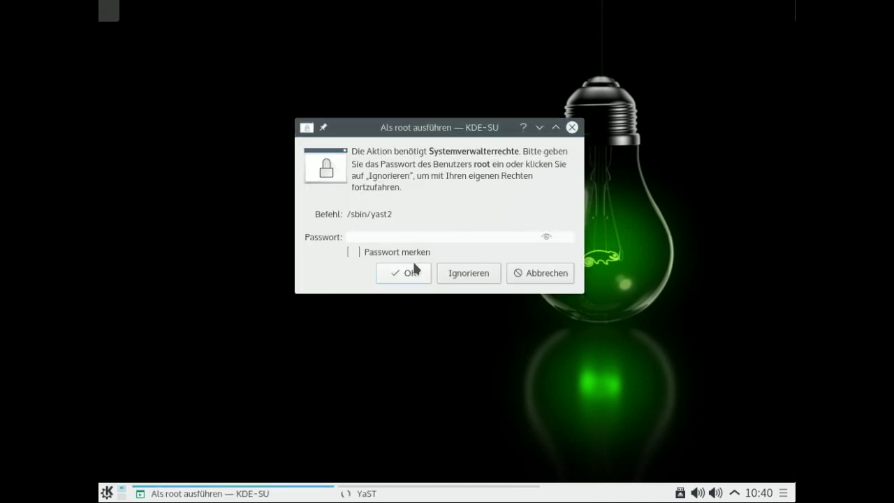
pyautogui.write('••••')
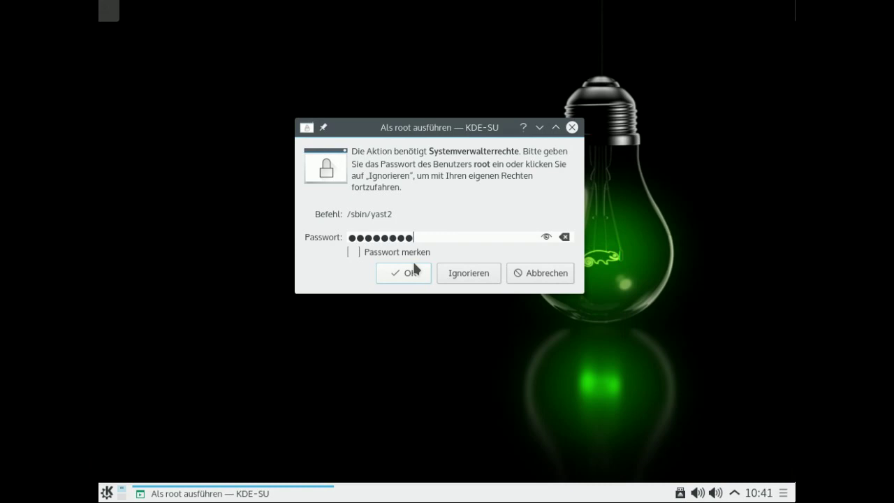
pyautogui.click(415, 271)
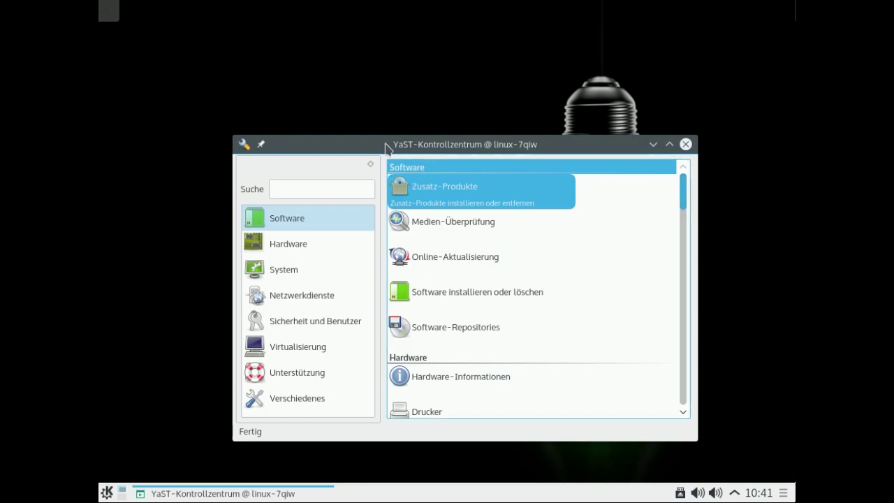
pyautogui.moveTo(385, 144); pyautogui.dragTo(289, 54)
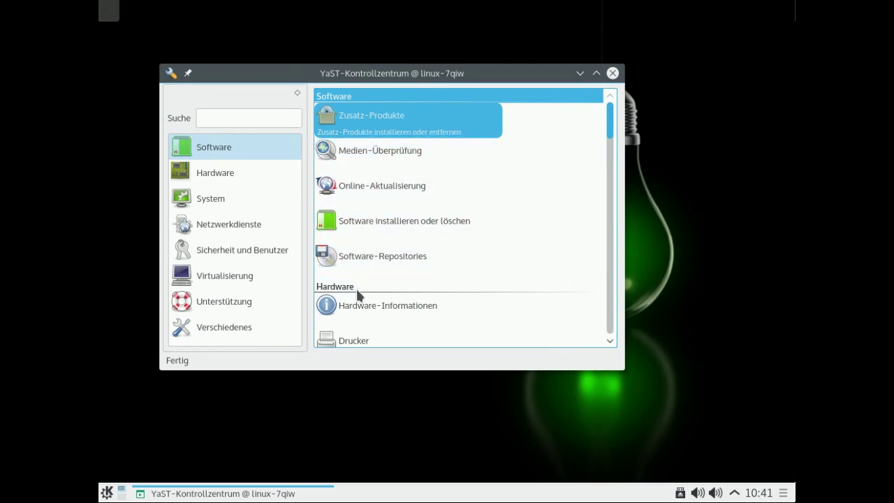
# Look through the YaST control centre's modules down to the Verschiedenes section, and close the window
pyautogui.moveTo(606, 124); pyautogui.dragTo(610, 333)
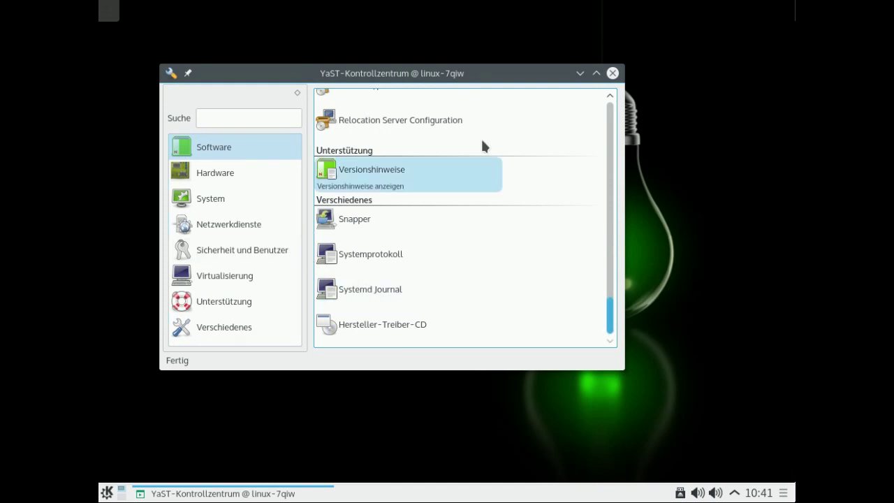
pyautogui.click(612, 73)
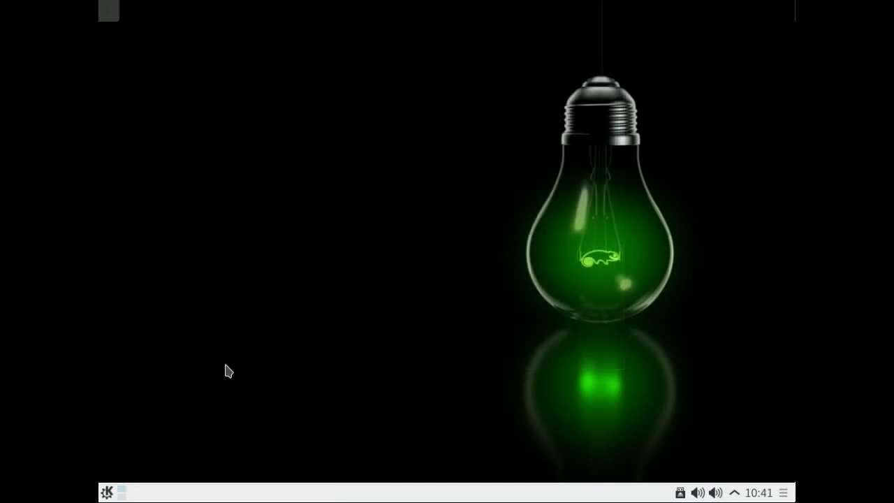
# Examine the Spiele category in the application launcher, including the Brettspiele, Kartenspiele and Logikspiele groups
pyautogui.click(115, 494)
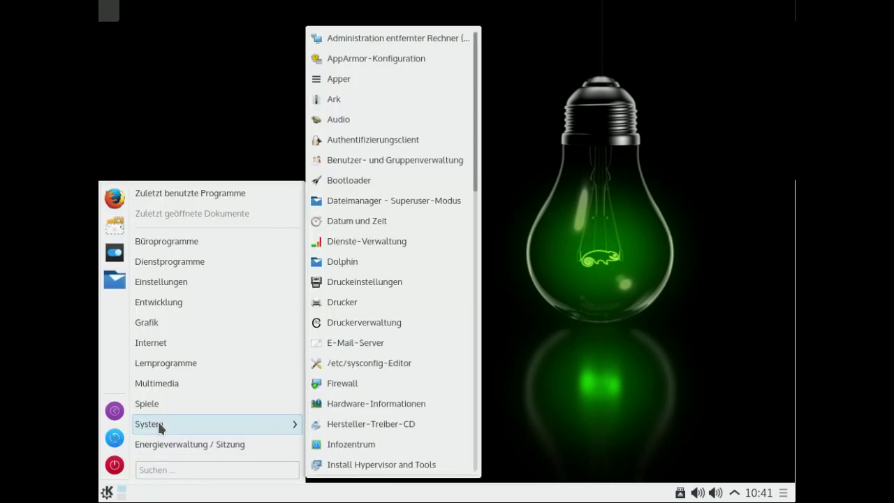
pyautogui.moveTo(159, 401)
pyautogui.moveTo(366, 403)
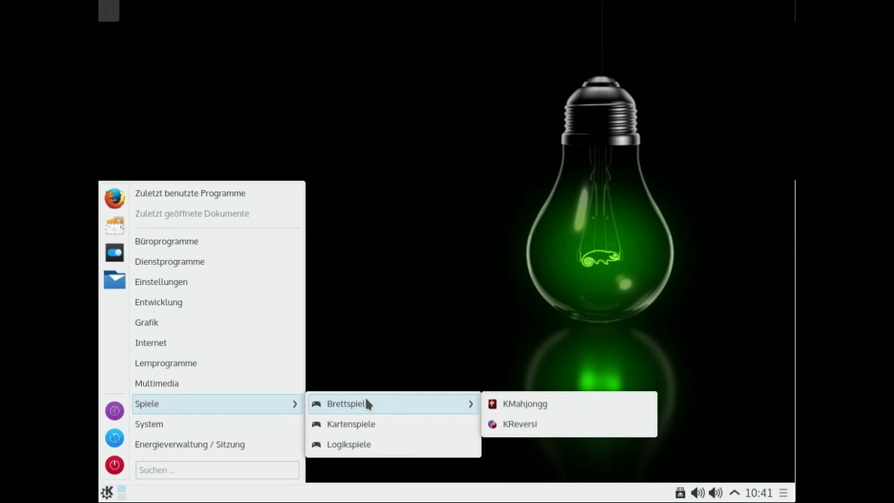
pyautogui.moveTo(368, 426)
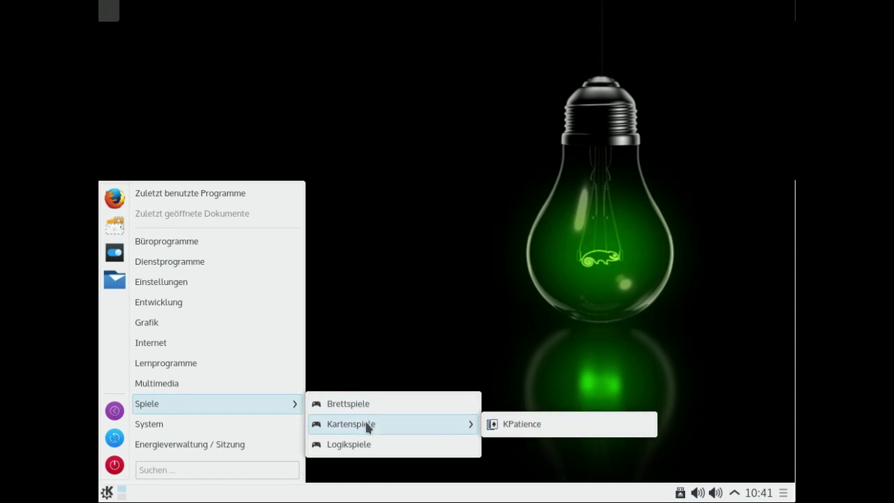
pyautogui.moveTo(367, 452)
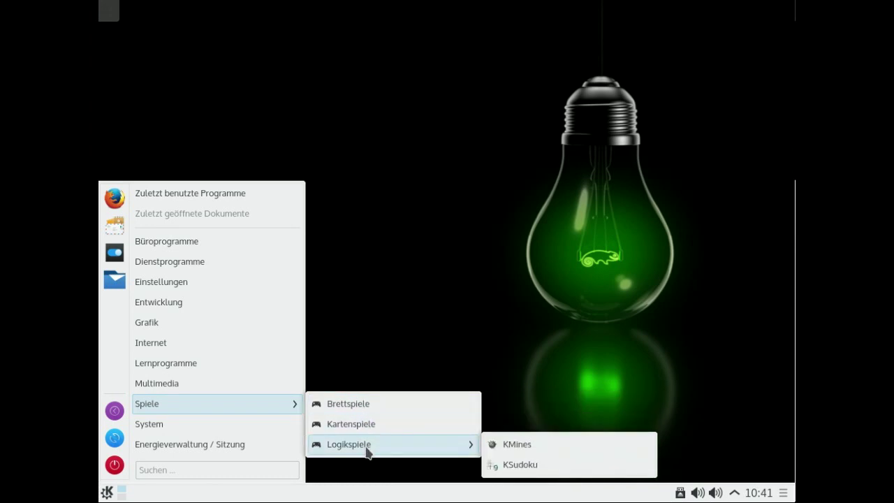
# Examine the programs offered under Multimedia, Lernprogramme, Internet, Grafik and Entwicklung in the application launcher
pyautogui.moveTo(256, 385)
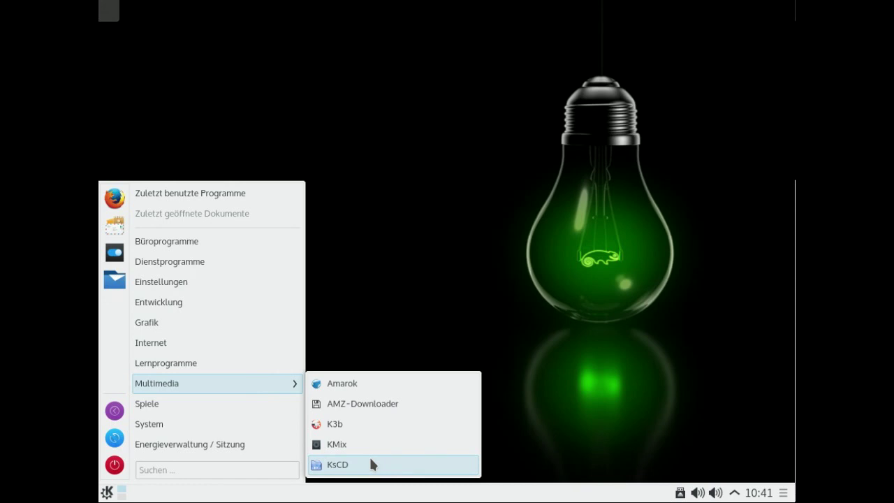
pyautogui.moveTo(257, 364)
pyautogui.moveTo(350, 363)
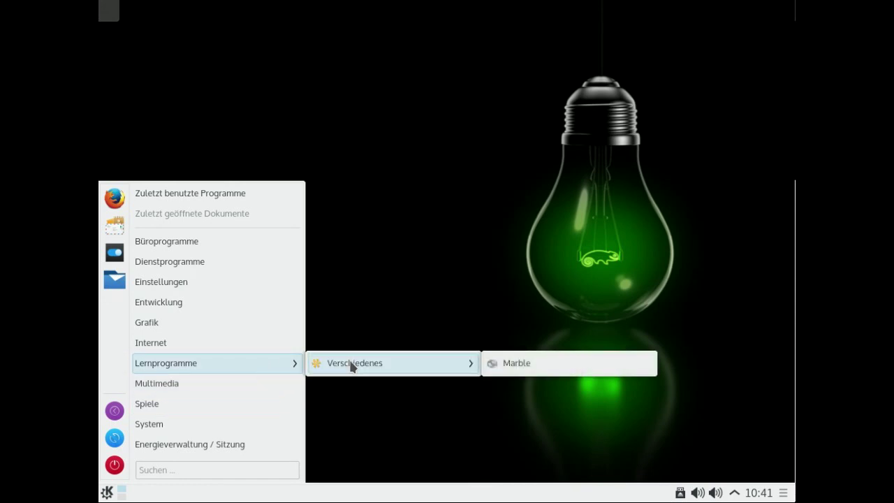
pyautogui.moveTo(224, 342)
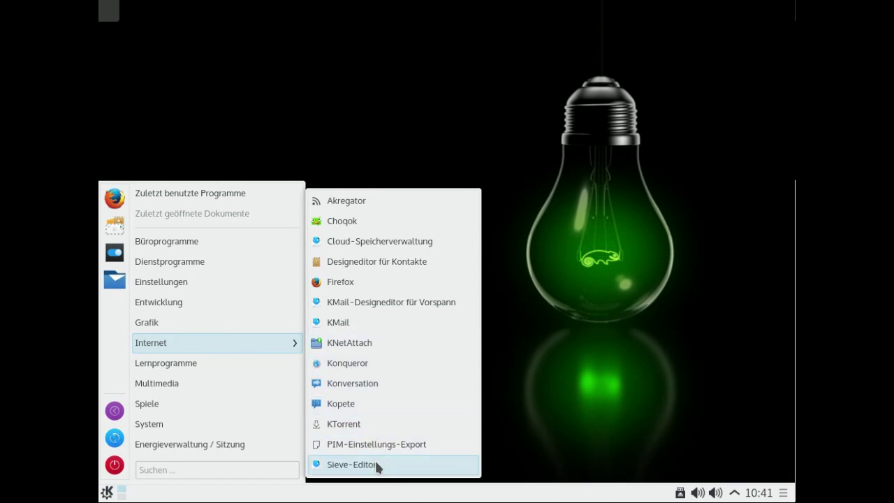
pyautogui.moveTo(237, 322)
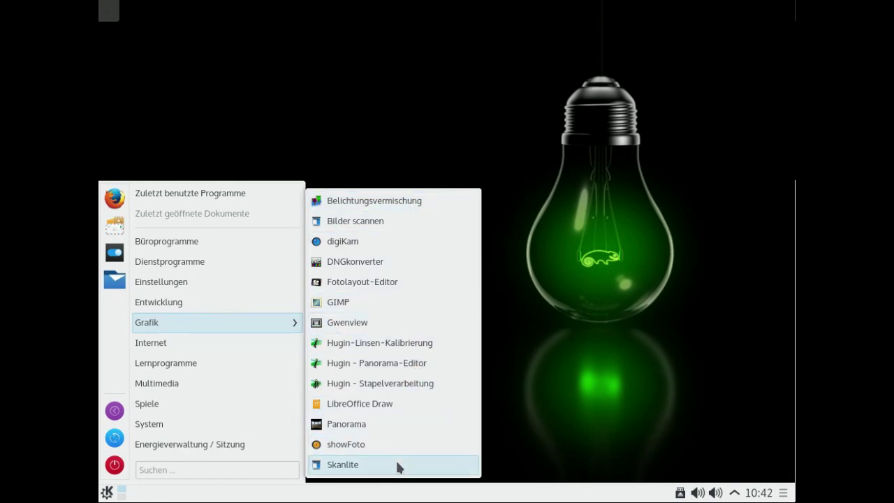
pyautogui.moveTo(190, 300)
pyautogui.moveTo(344, 307)
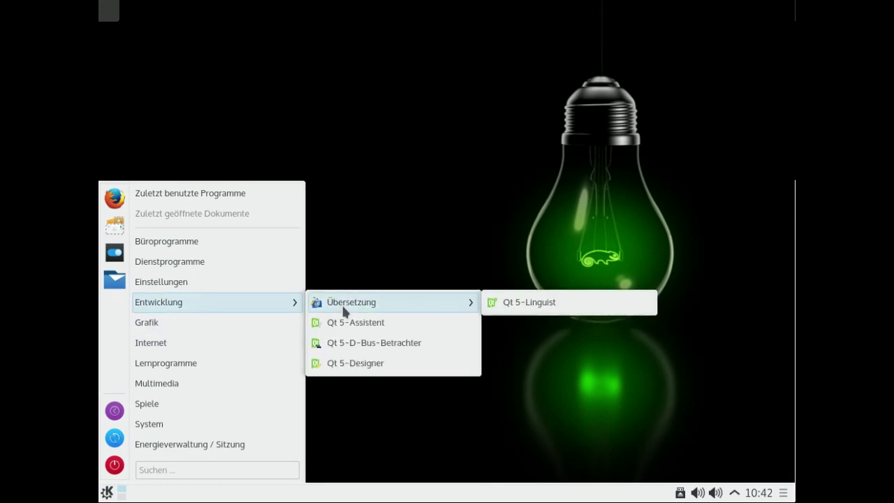
# Look through the whole list of Einstellungen entries in the application launcher, down to Zusatz-Produkte
pyautogui.moveTo(262, 281)
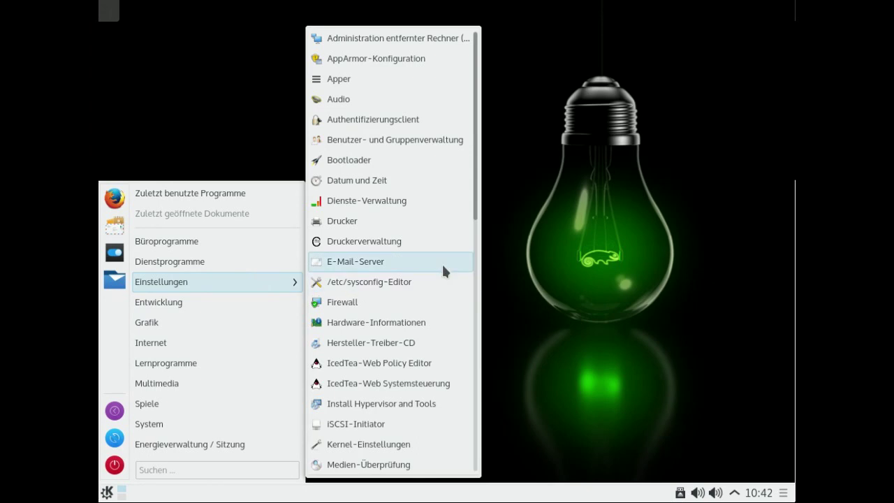
pyautogui.scroll(-5, 478, 144)
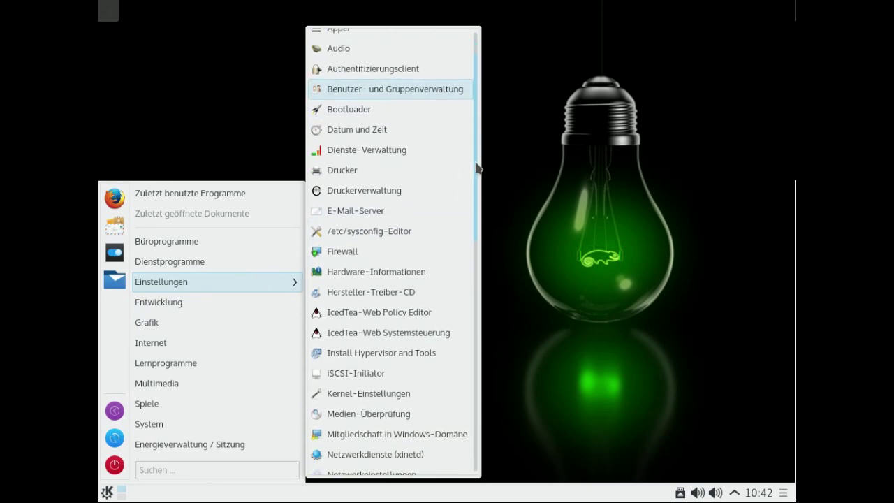
pyautogui.scroll(-3, 477, 214)
pyautogui.scroll(-3, 479, 225)
pyautogui.moveTo(479, 269); pyautogui.dragTo(481, 415)
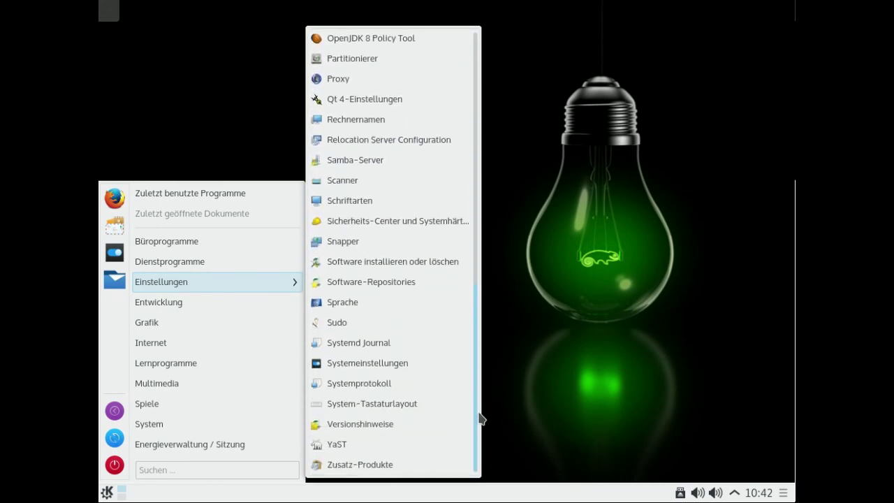
# Review the Dienstprogramme and Büroprogramme entries, and launch LibreOffice Writer
pyautogui.moveTo(229, 262)
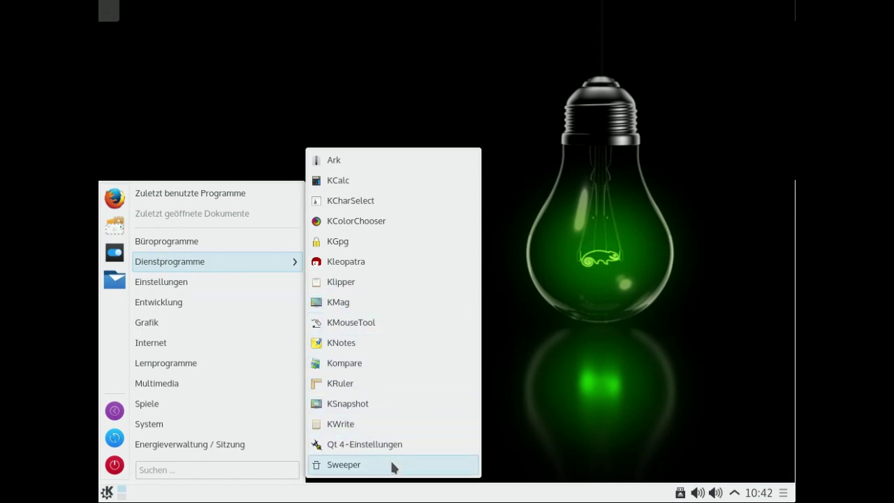
pyautogui.moveTo(267, 238)
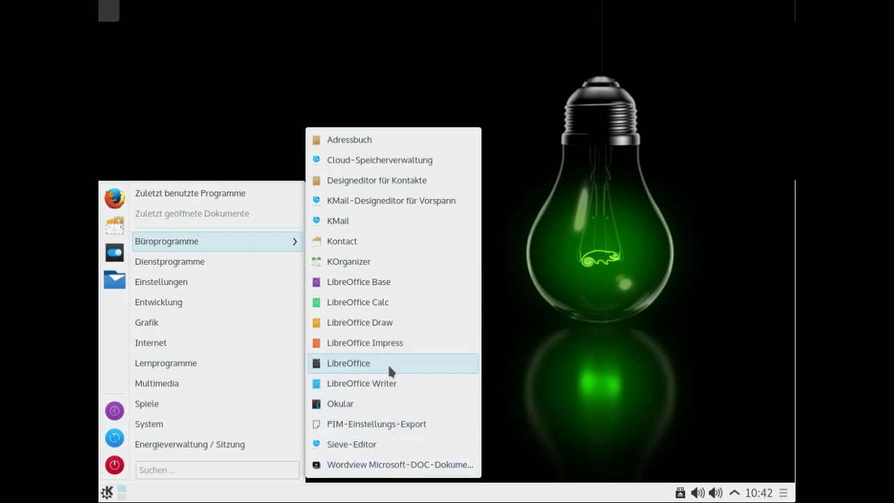
pyautogui.click(389, 384)
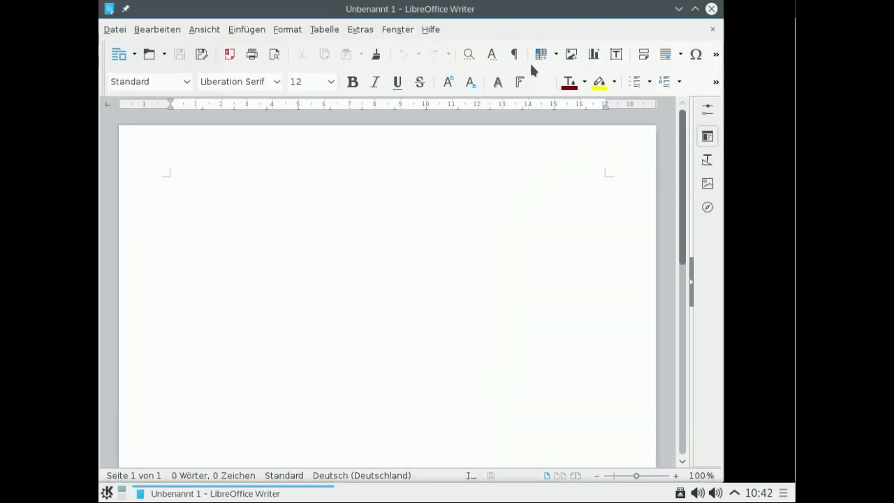
# Check the version information in Info zu LibreOffice, and close the dialog and Writer
pyautogui.click(439, 30)
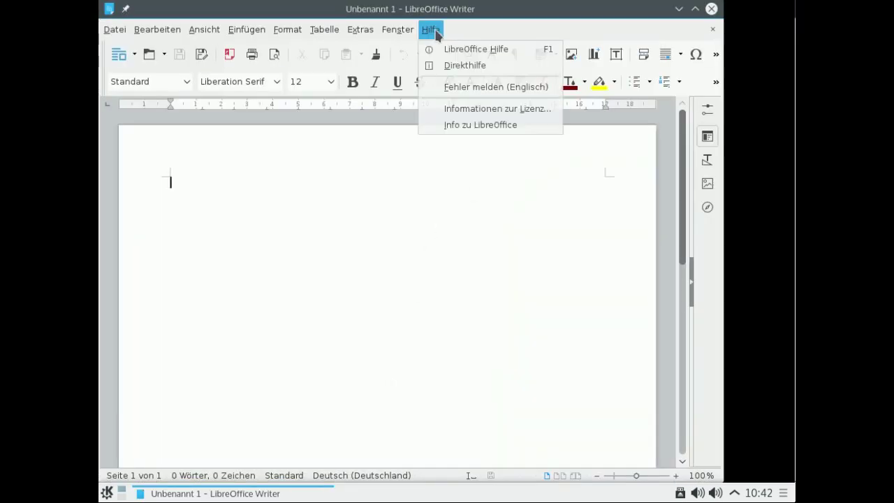
pyautogui.click(445, 127)
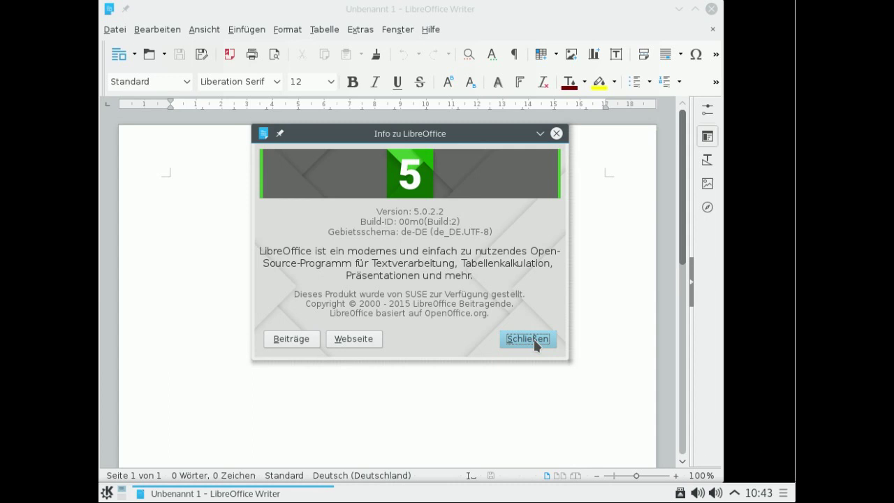
pyautogui.click(534, 338)
pyautogui.click(712, 9)
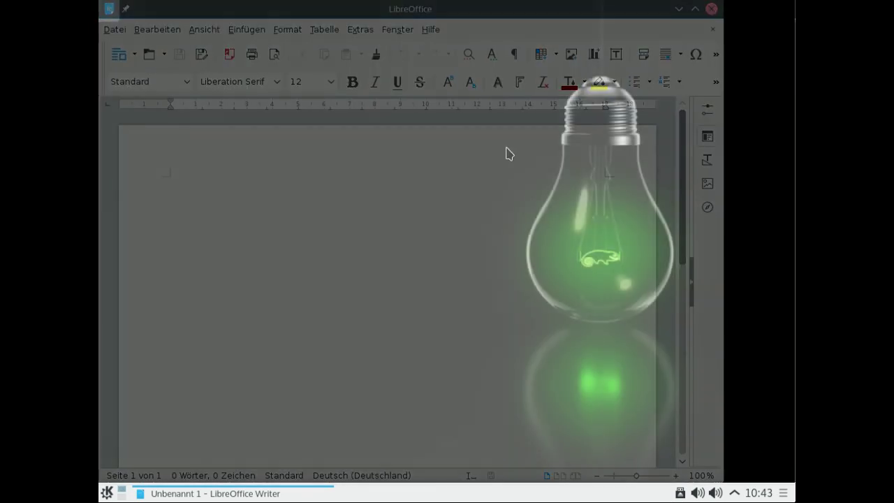
# Launch Konsole from the recently used programs in the application launcher
pyautogui.click(108, 492)
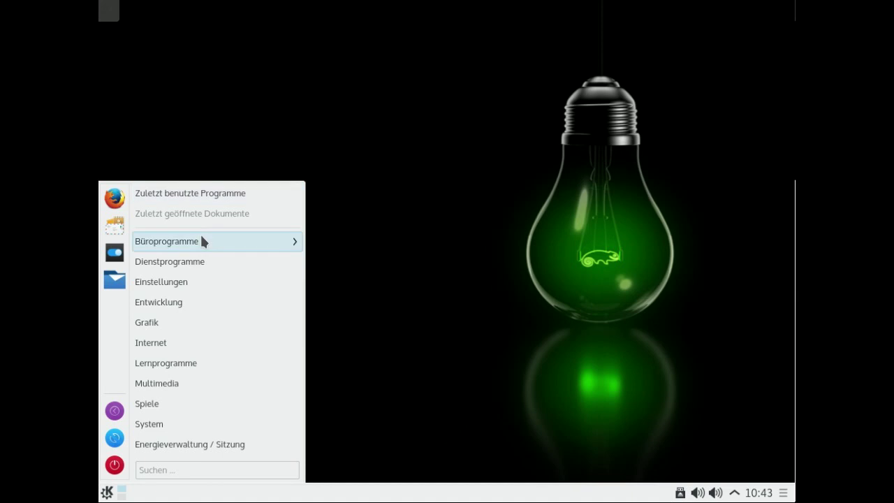
pyautogui.click(215, 257)
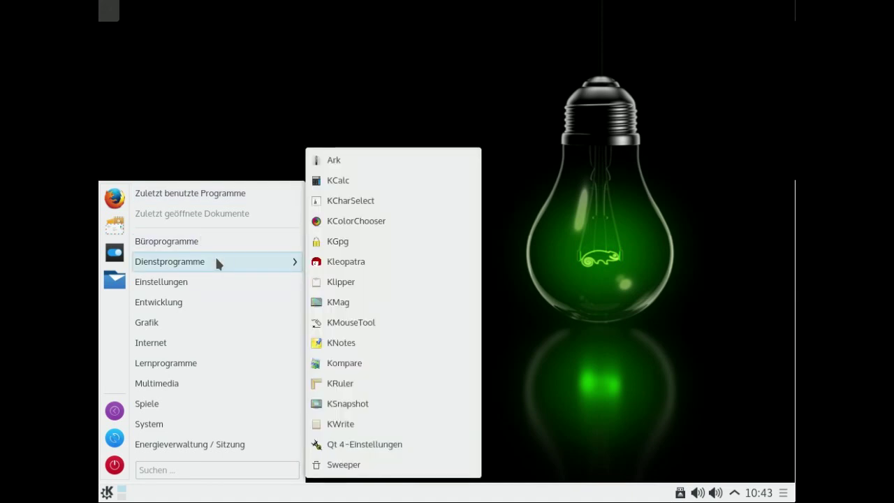
pyautogui.moveTo(217, 244)
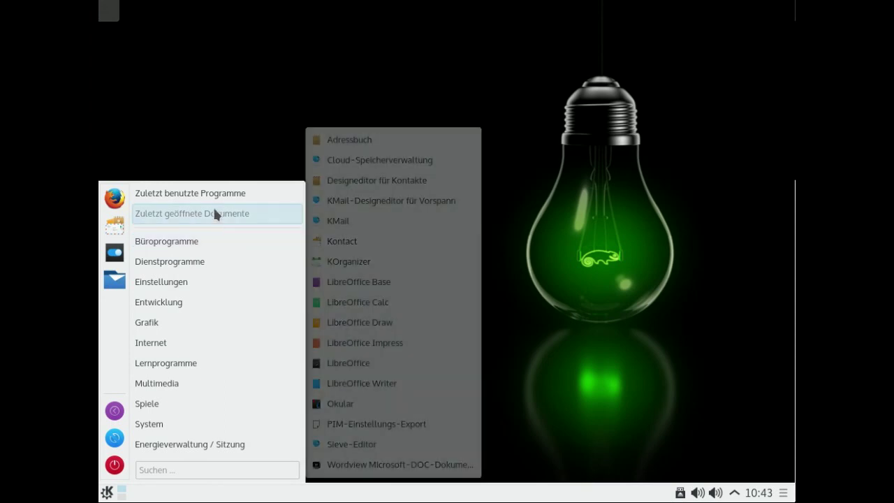
pyautogui.moveTo(219, 196)
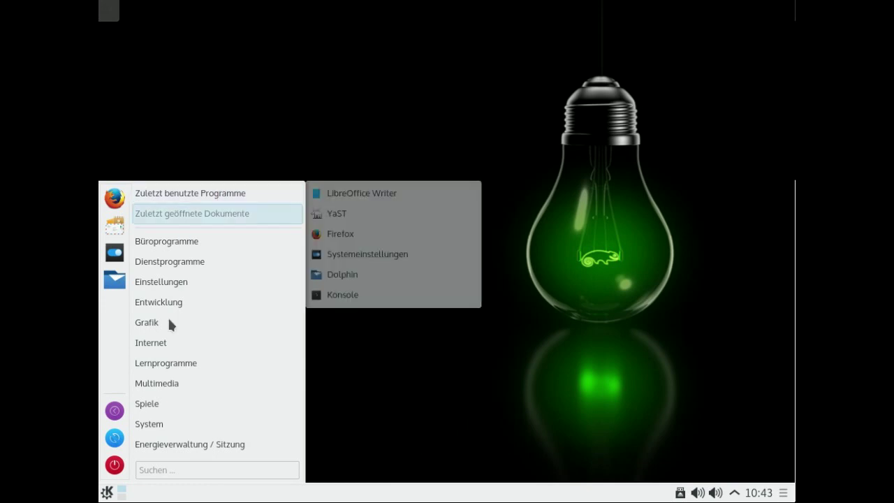
pyautogui.moveTo(132, 412)
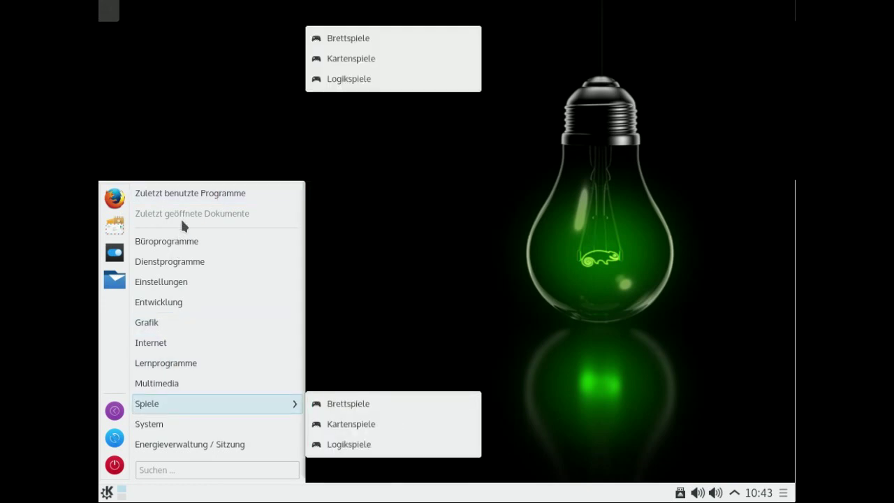
pyautogui.moveTo(184, 193)
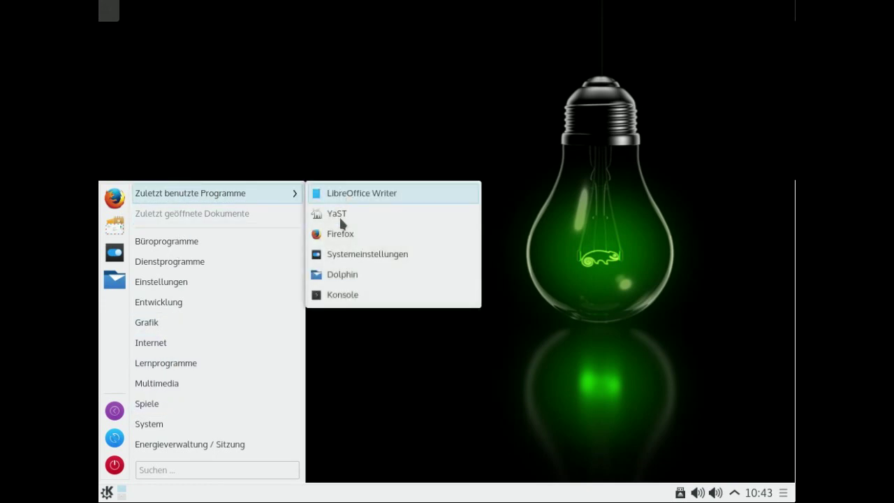
pyautogui.click(344, 299)
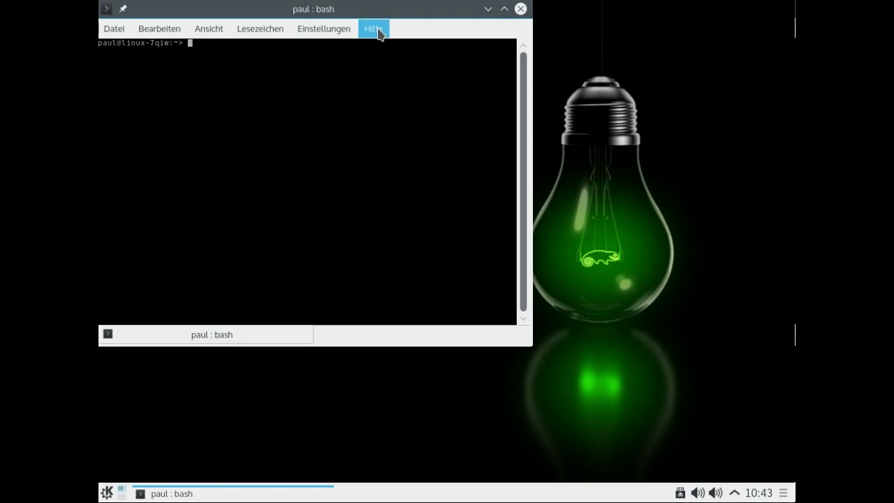
# Check Konsole's version details in the Über Konsole information, and close the dialog and the terminal
pyautogui.click(376, 29)
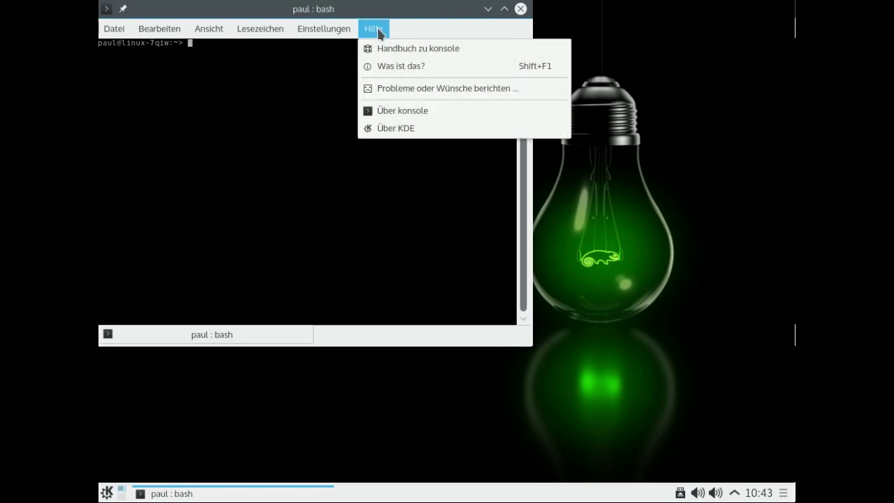
pyautogui.click(395, 112)
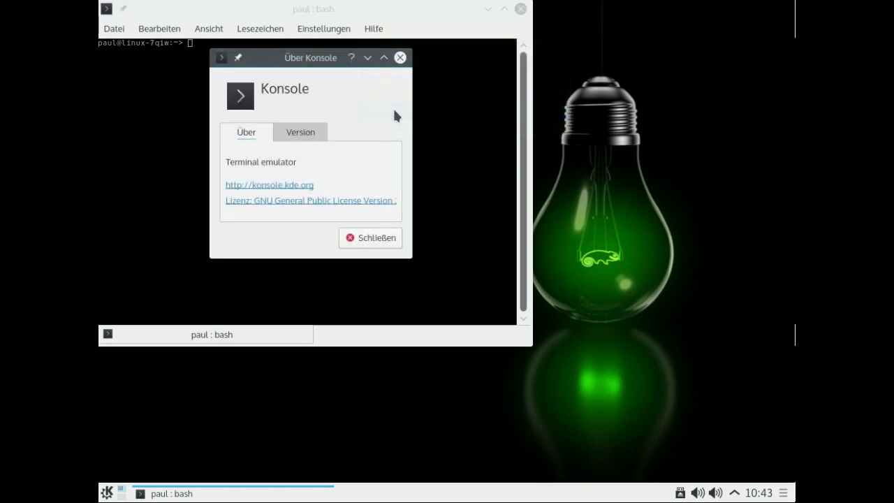
pyautogui.click(306, 132)
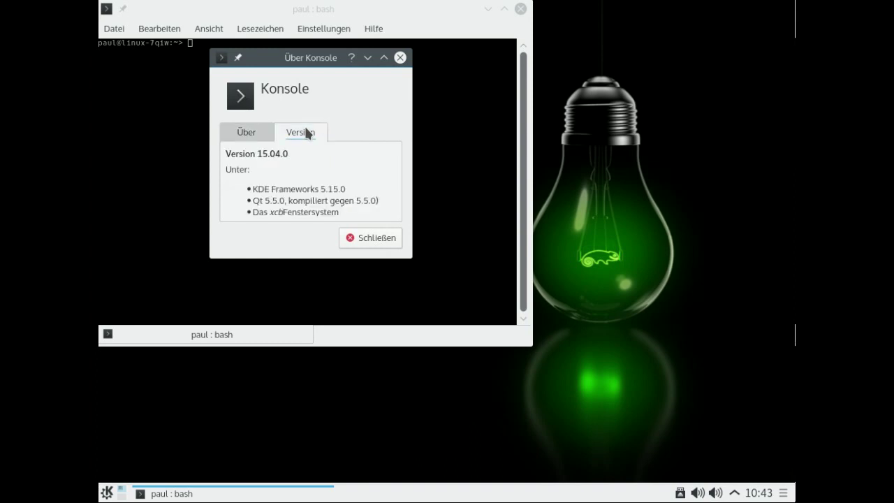
pyautogui.click(400, 57)
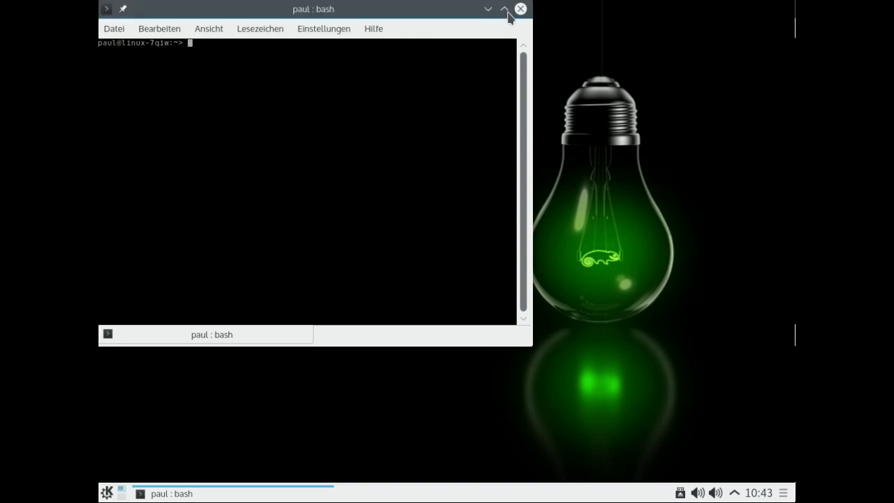
pyautogui.click(520, 9)
# Request a system shutdown (Herunterfahren) from the application launcher
pyautogui.click(106, 492)
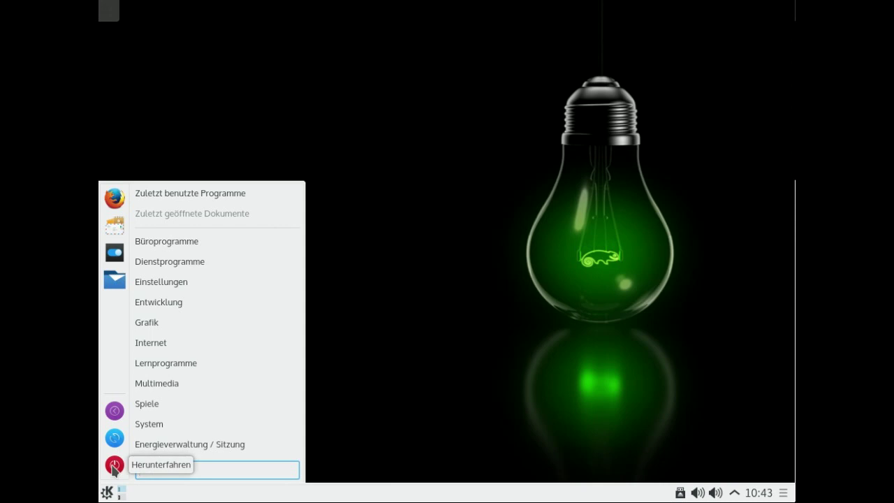
pyautogui.click(113, 466)
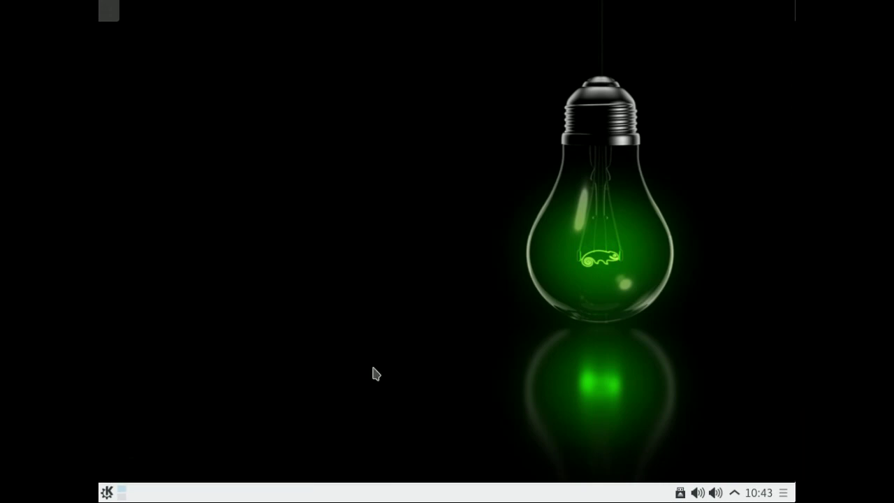